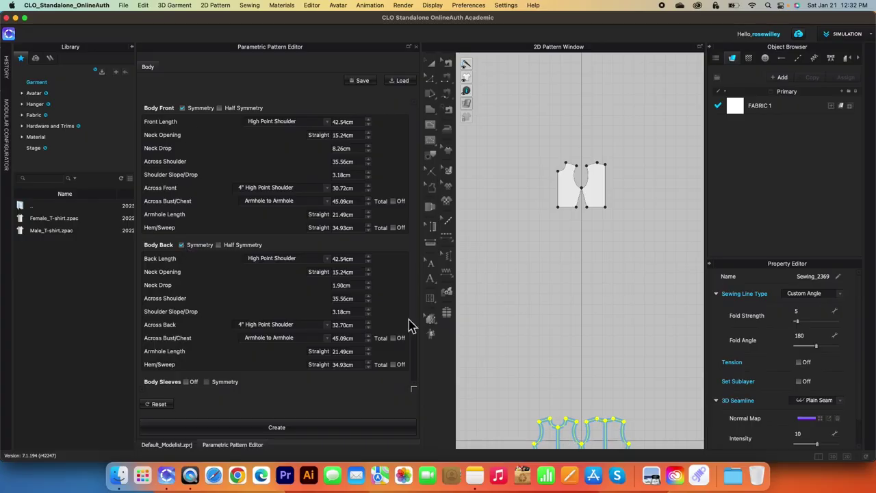
Create symmetric front and back bodices, and a second set with front and back symmetry off and body sleeves on.
click(277, 427)
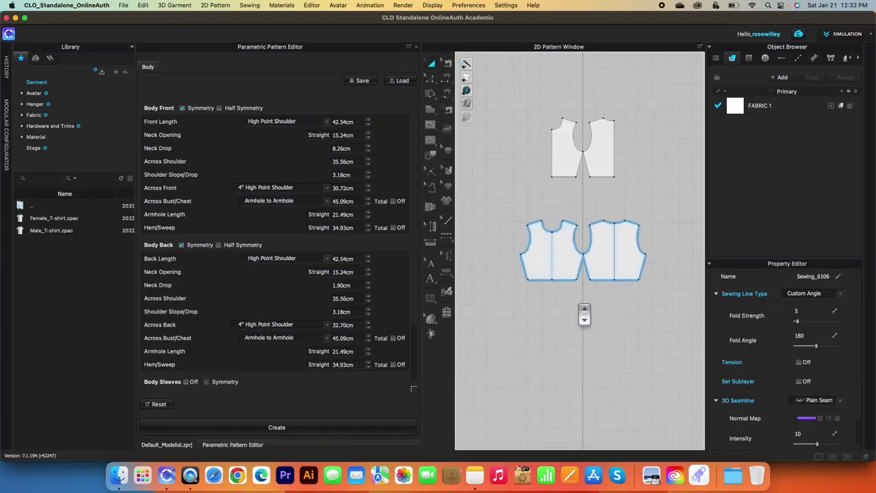
click(183, 109)
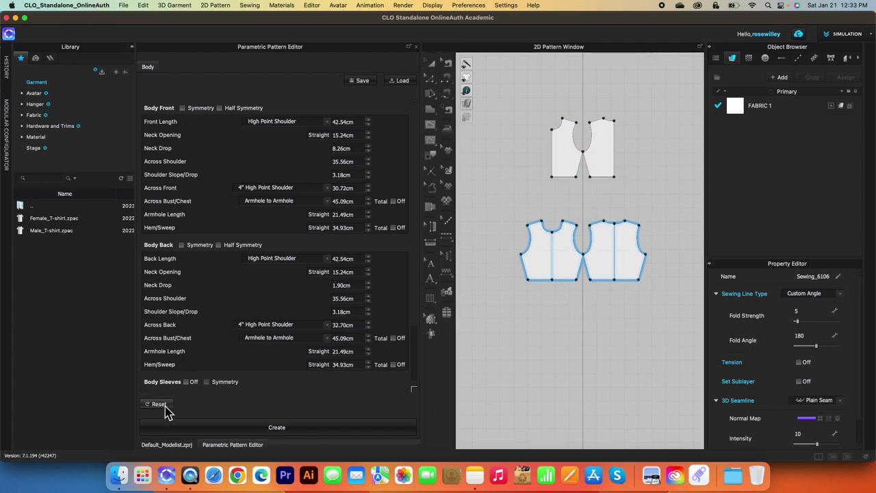
scroll(206, 301, down, 3)
click(186, 310)
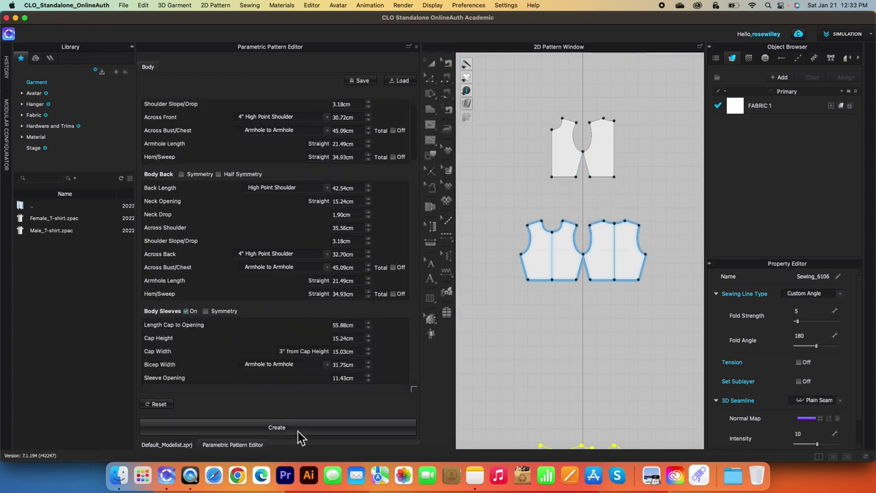
click(287, 428)
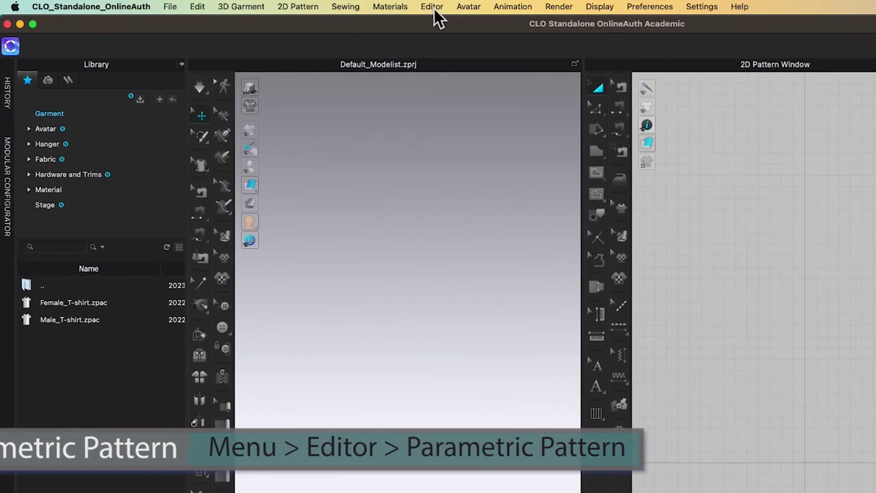
Open the Parametric Pattern editor and review the body front, body back and body sleeves options.
click(432, 7)
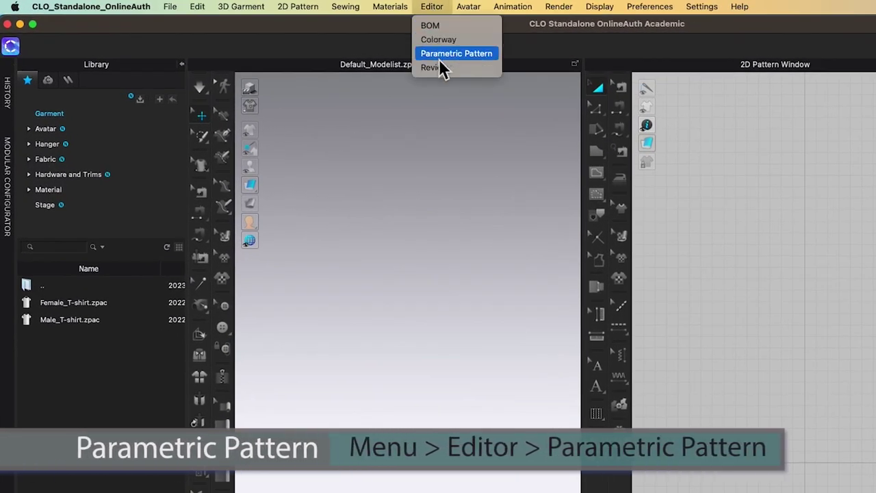
click(477, 56)
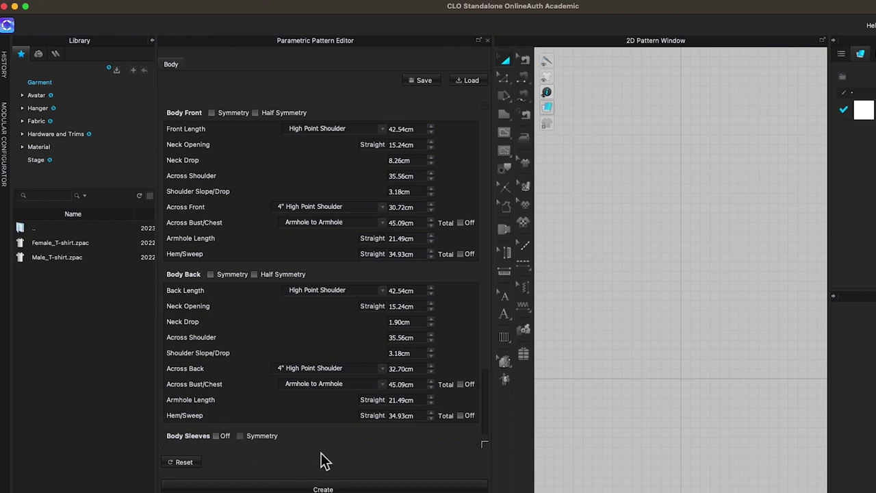
scroll(489, 336, down, 4)
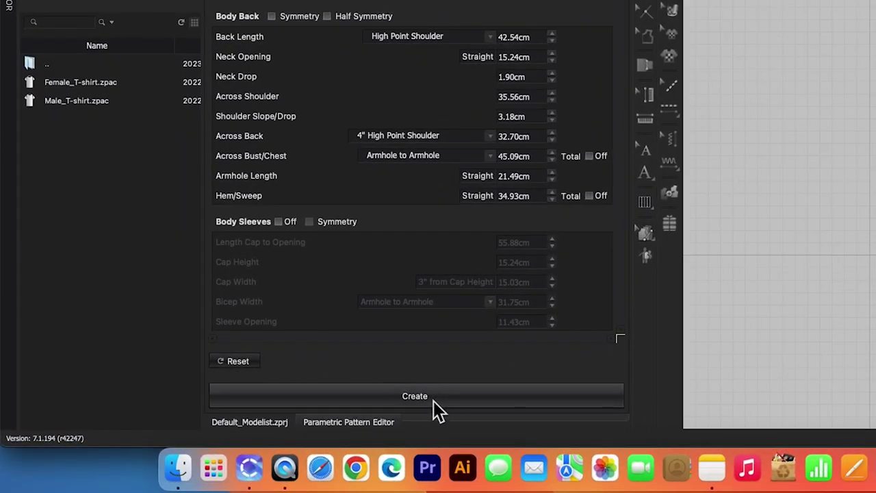
scroll(625, 261, up, 4)
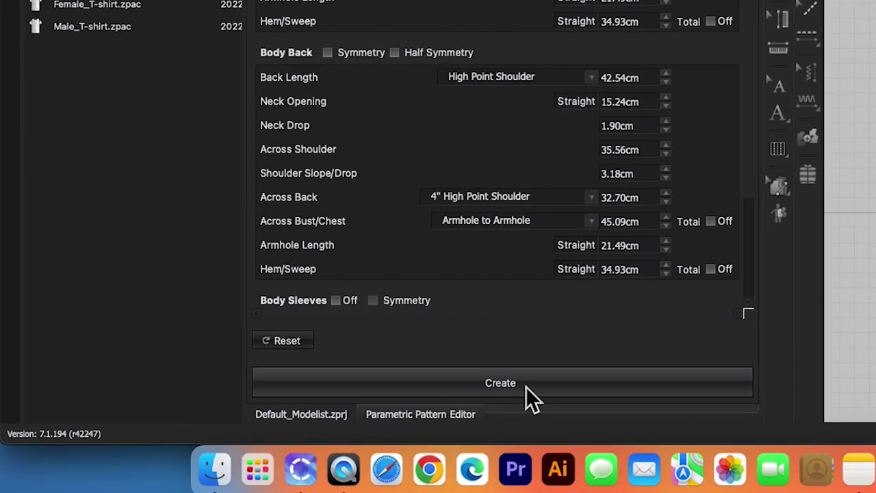
Create the default front and back bodices without symmetry and place them near the top of the 2D pattern area.
click(526, 384)
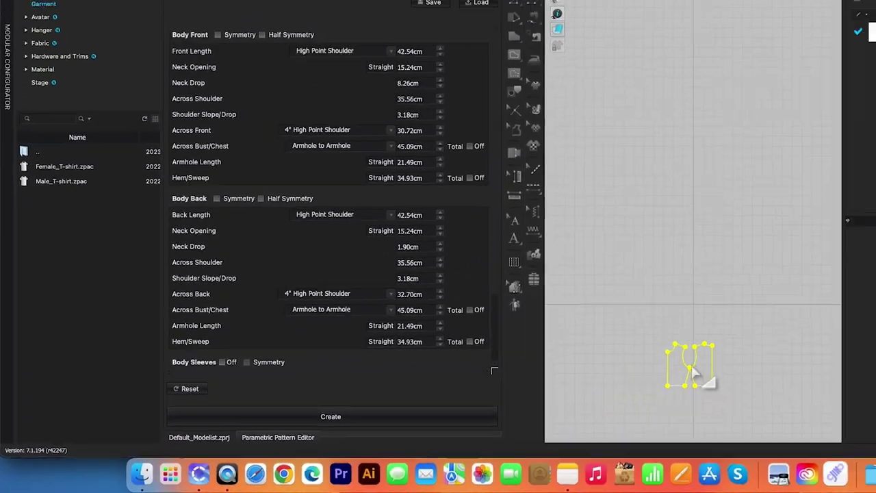
drag(693, 370, 693, 85)
drag(578, 149, 581, 139)
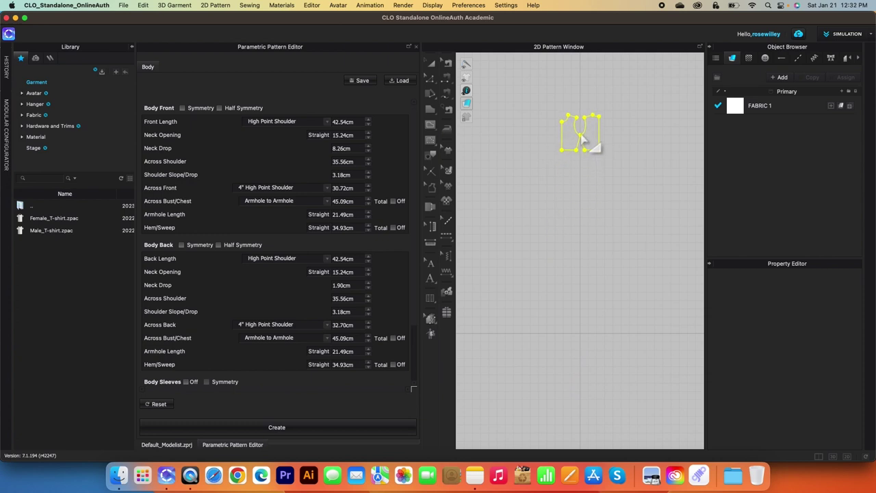
drag(581, 139, 581, 138)
scroll(581, 89, up, 3)
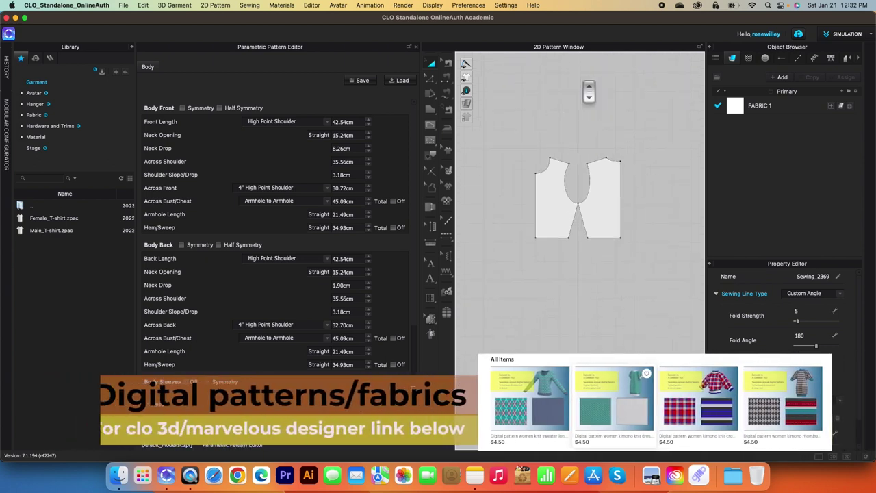
scroll(585, 92, up, 1)
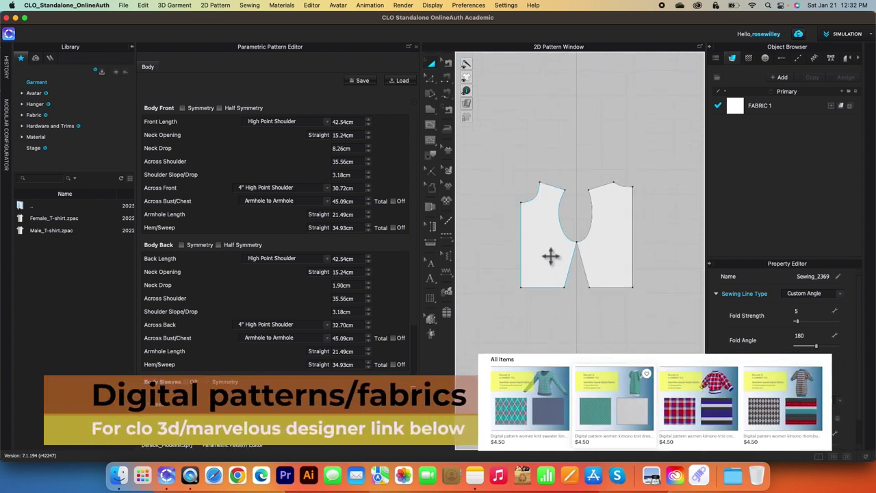
scroll(624, 269, down, 3)
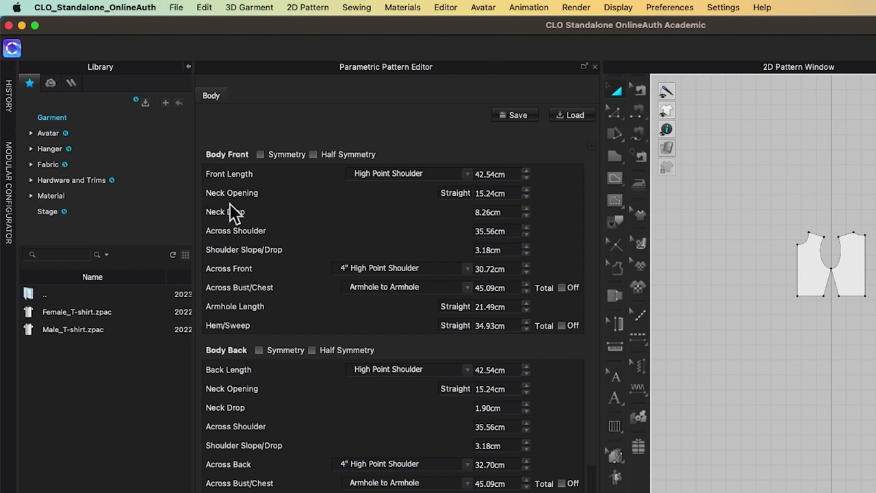
Enable symmetry for the body front and back, create the full bodices, and place them below the half bodices.
click(261, 156)
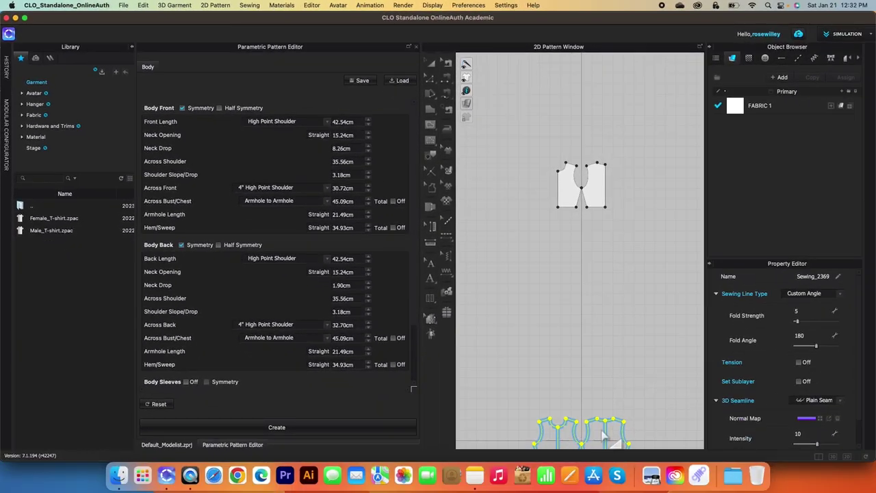
click(294, 427)
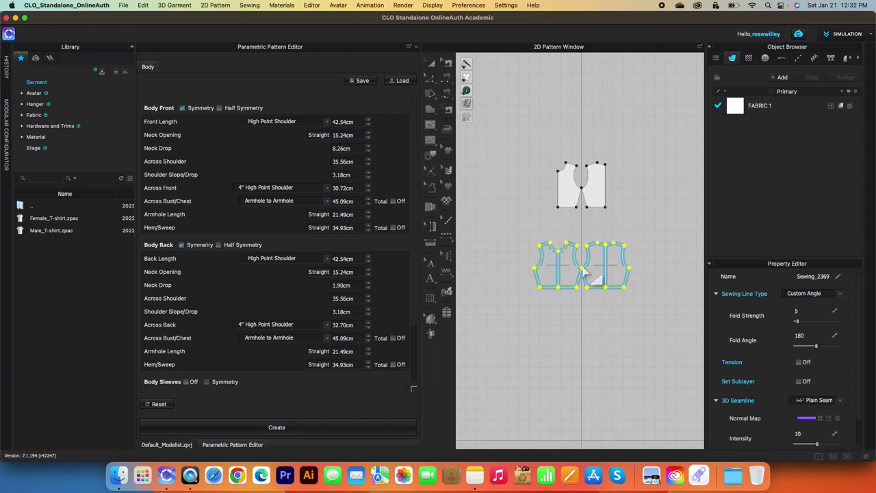
click(584, 273)
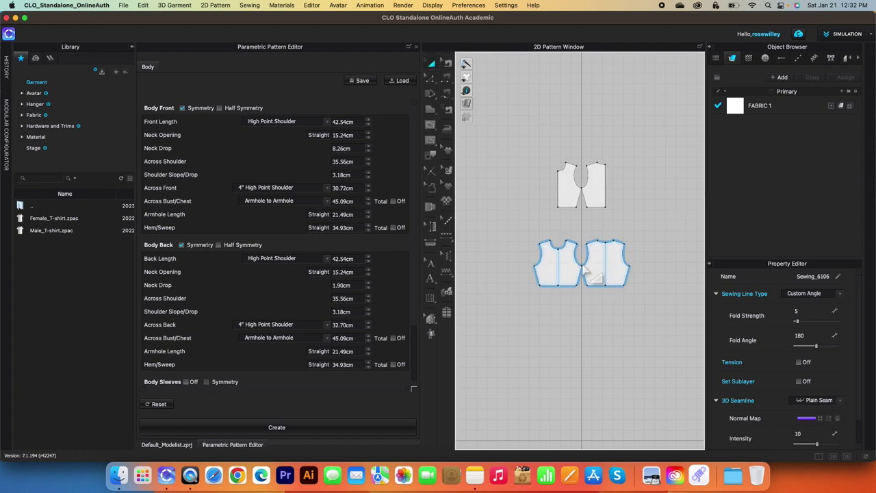
scroll(582, 313, up, 2)
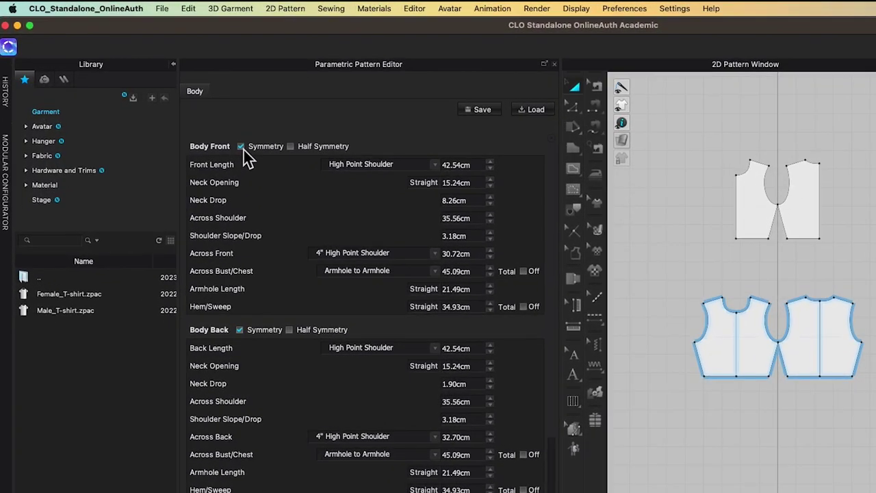
Disable front and back symmetry, enable body sleeves, and create the bodices with a sleeve, placing them below the symmetric set.
click(207, 125)
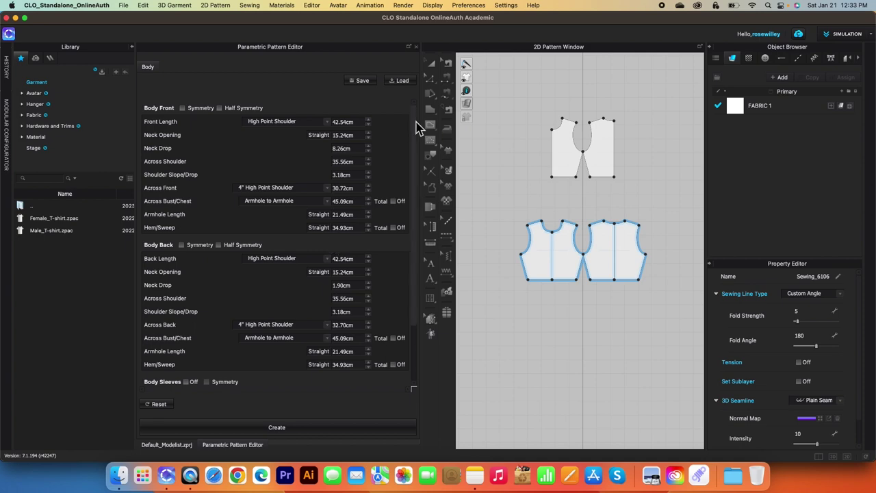
scroll(419, 133, down, 5)
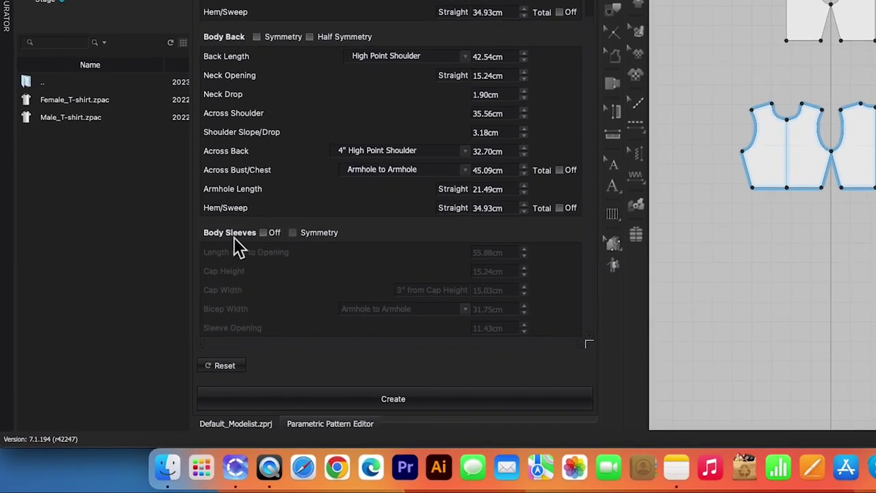
click(264, 234)
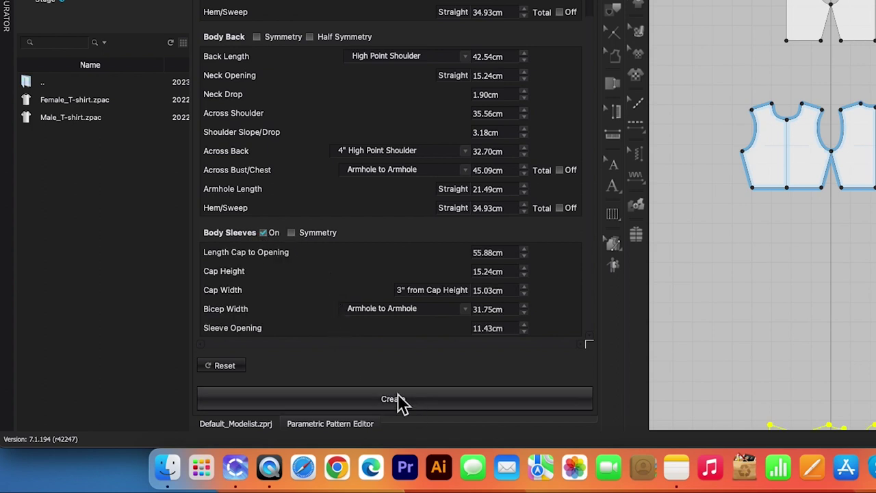
click(424, 404)
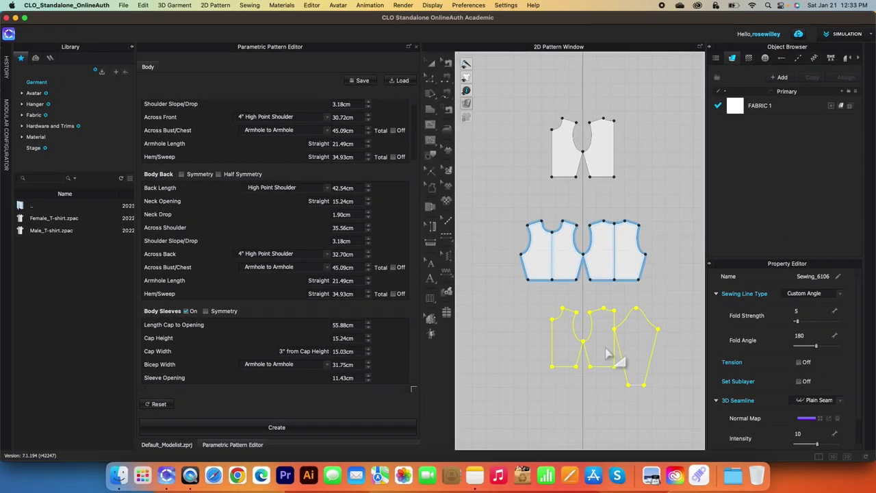
click(608, 356)
scroll(671, 399, up, 3)
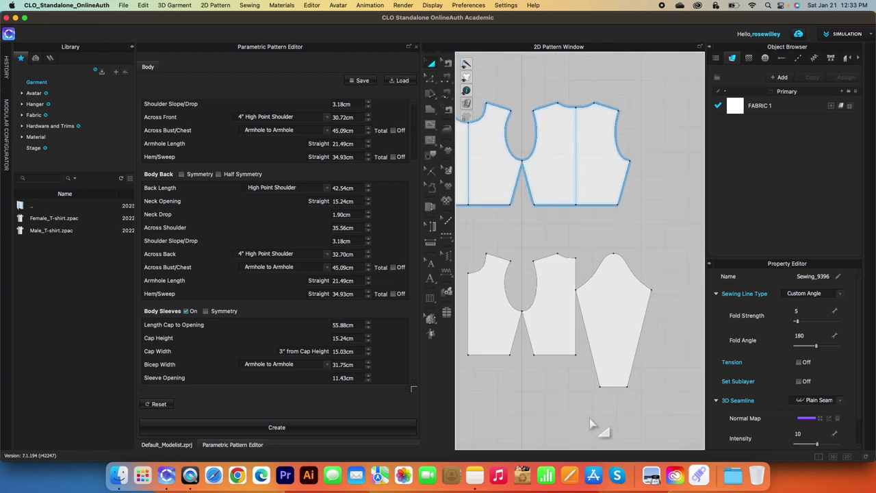
scroll(517, 265, up, 1)
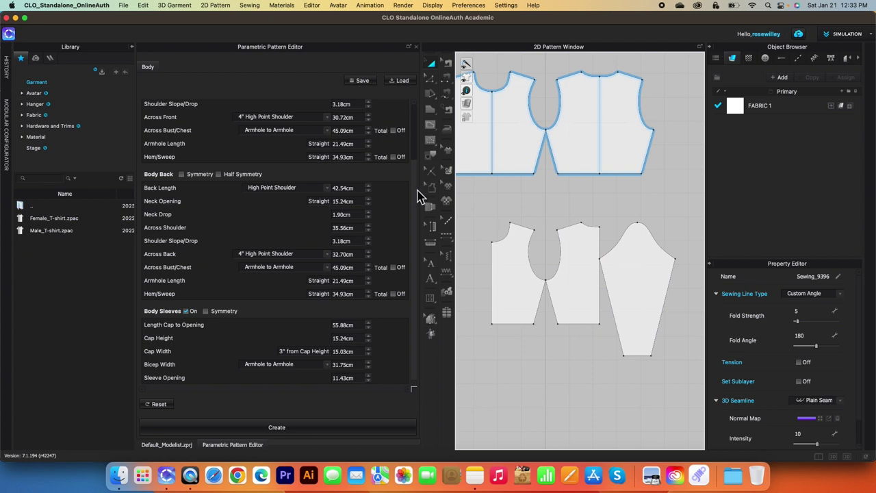
Check the line lengths of the sleeve cap, the front and back armholes, and the sleeve opening with the Edit Pattern tool.
scroll(419, 171, up, 5)
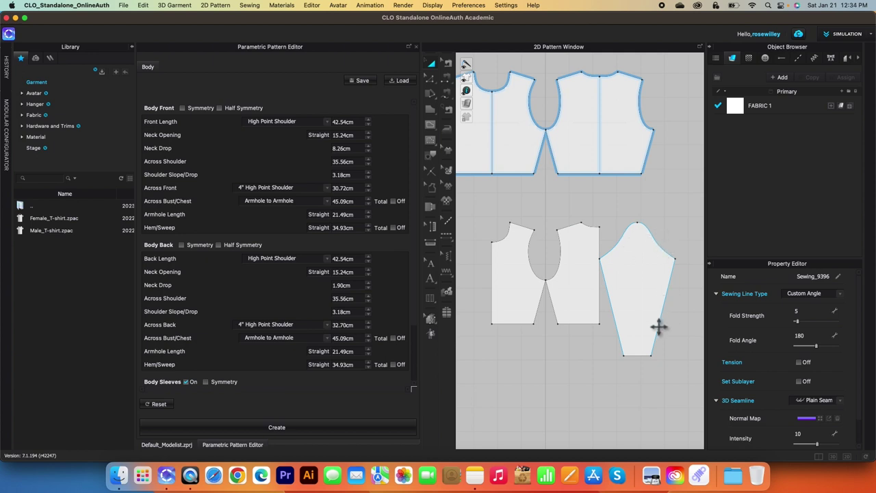
click(647, 361)
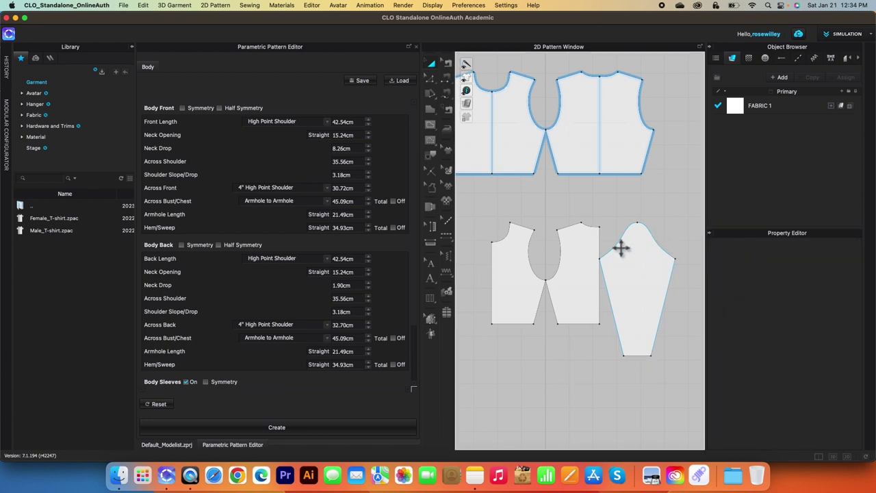
key(z)
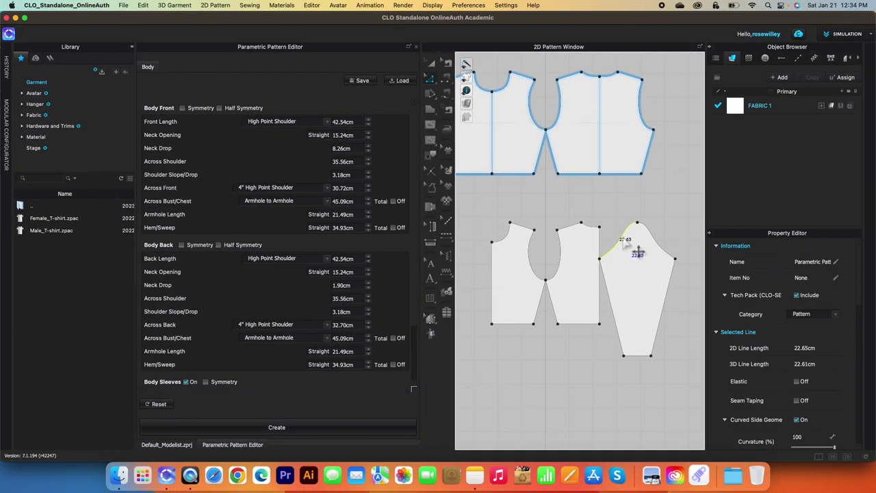
shift+click(666, 252)
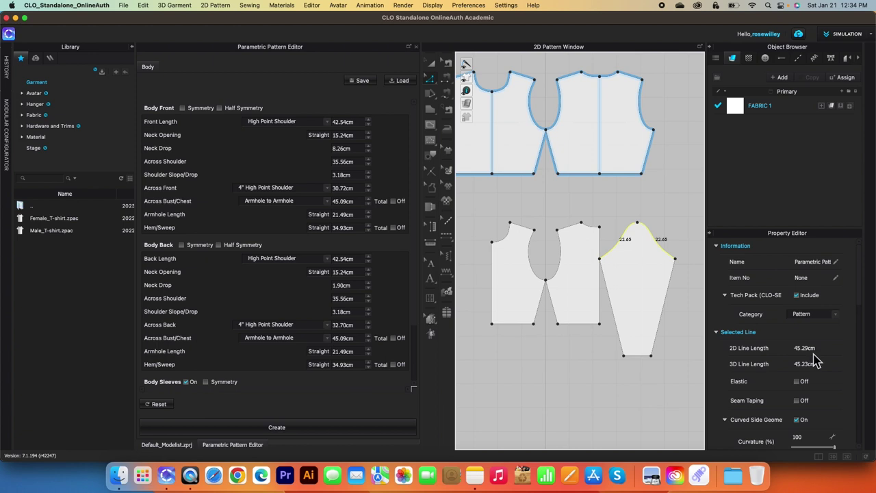
click(533, 266)
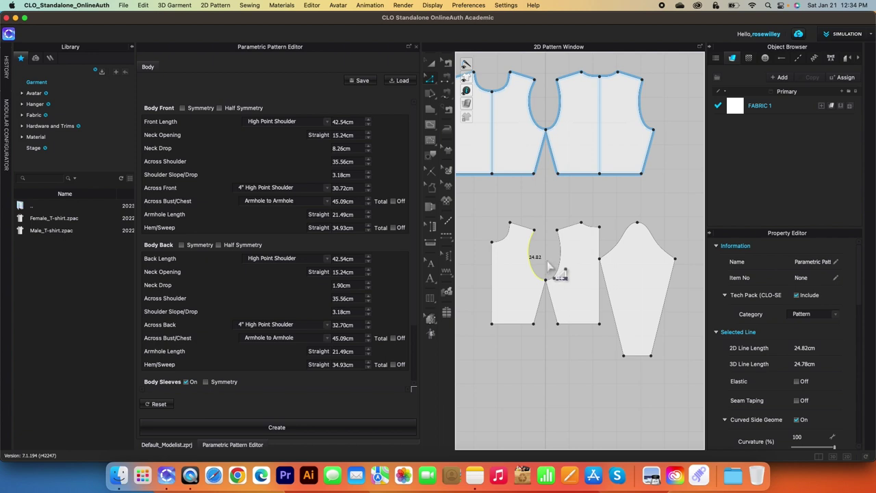
shift+click(558, 269)
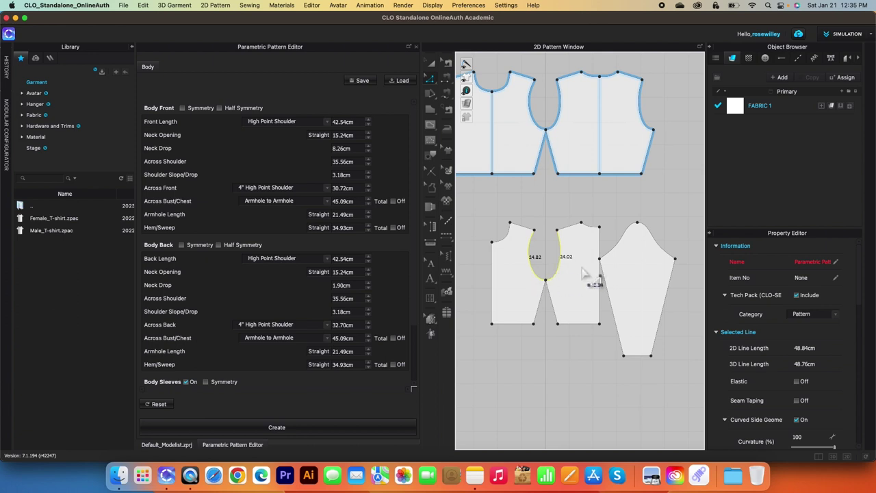
click(640, 365)
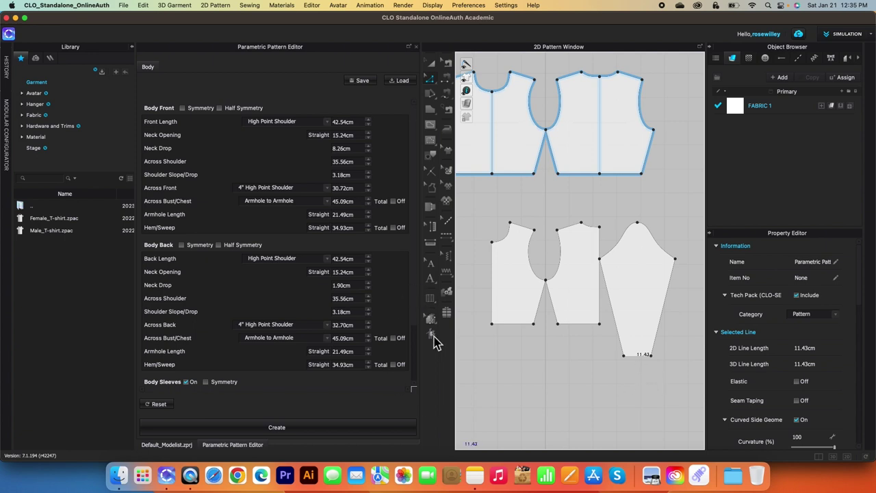
Reset the parametric pattern settings and enable body sleeves again.
drag(416, 273, 421, 339)
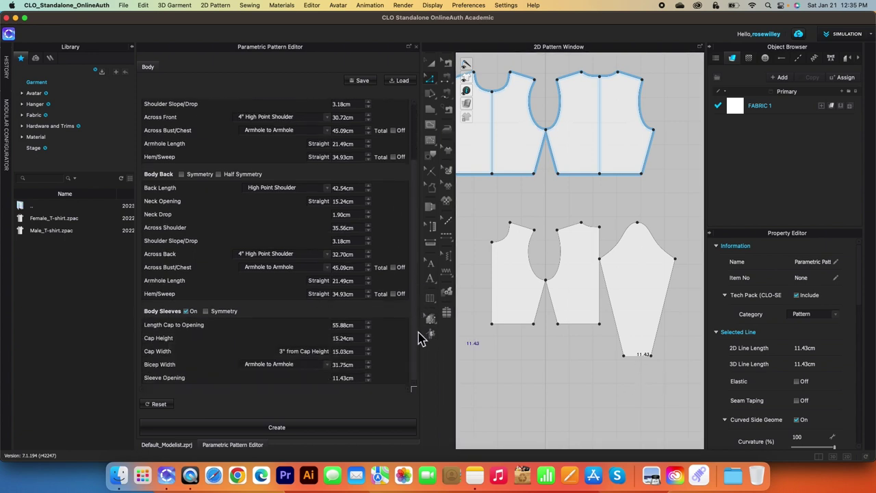
click(160, 405)
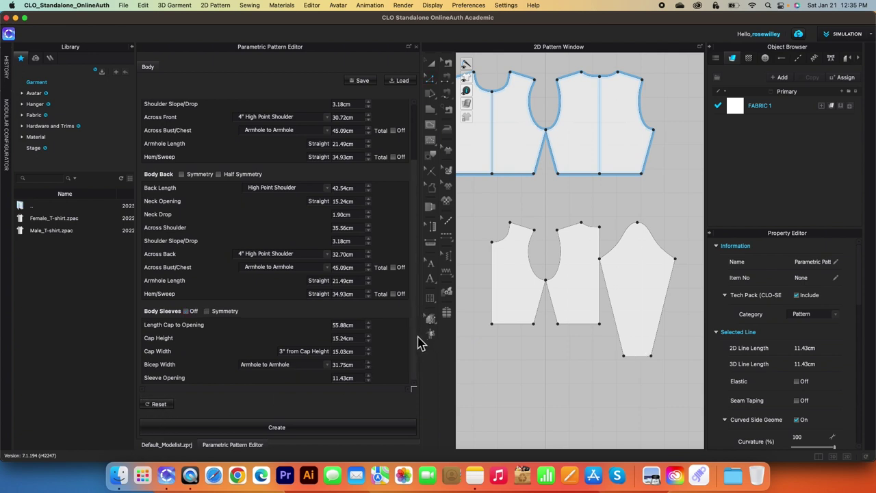
mouse_move(420, 346)
mouse_down()
mouse_move(423, 213)
mouse_move(425, 354)
mouse_up()
click(186, 312)
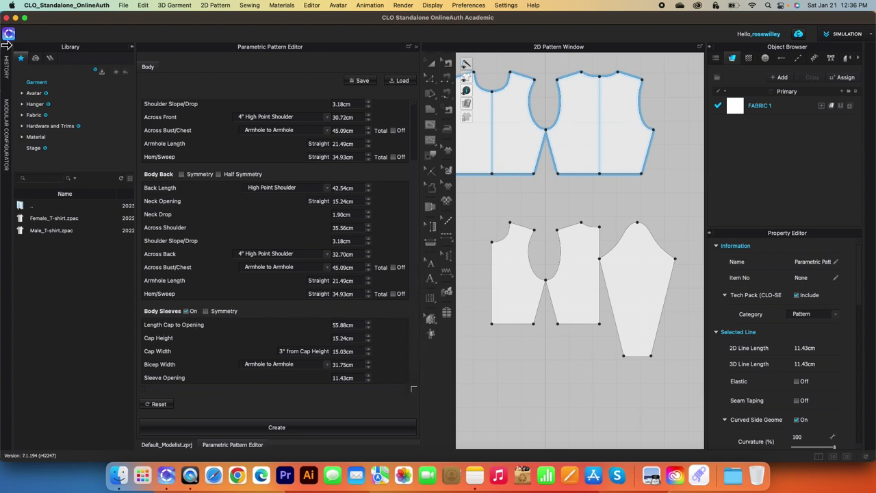
Switch to the Notes app and look up the Option #4 sleeve modification measurements.
click(475, 474)
scroll(568, 240, down, 8)
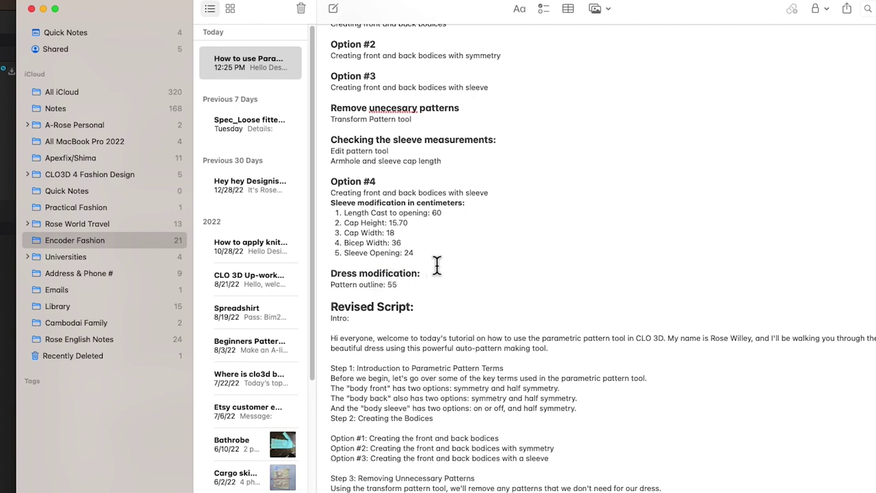
scroll(601, 270, down, 1)
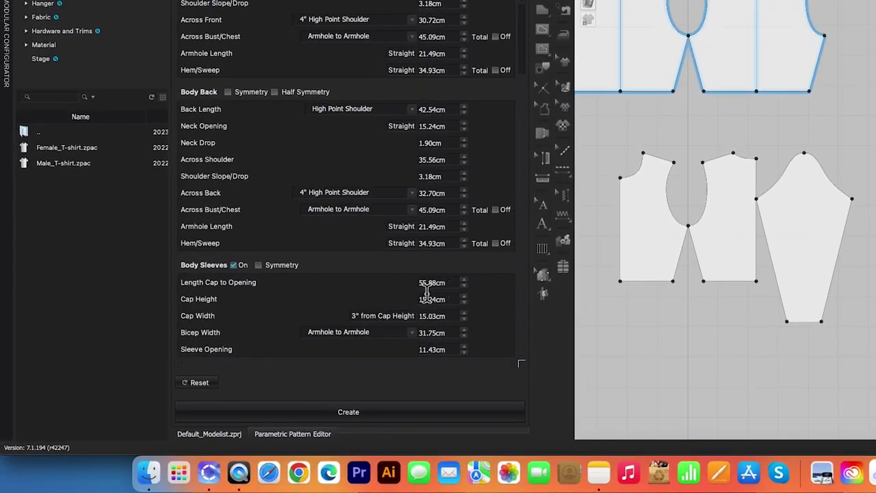
Set the body sleeve's length from cap to opening to 60 cm and the cap height to 15.7 cm.
double_click(432, 283)
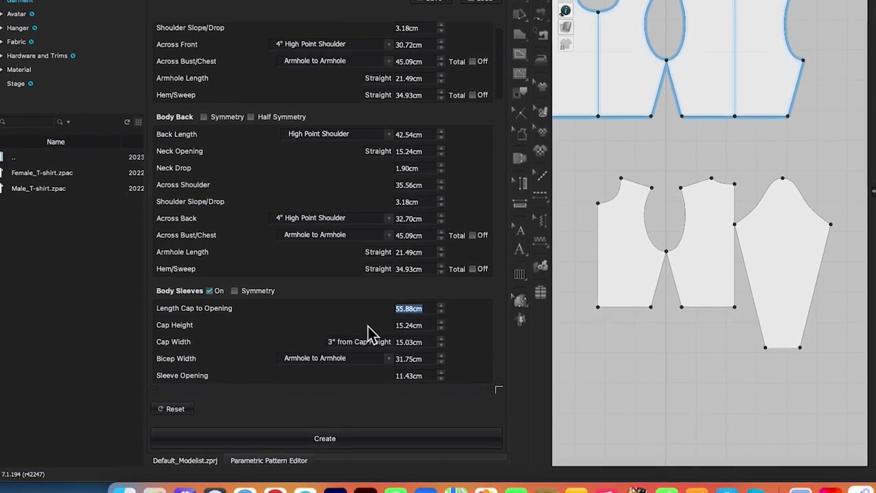
text(60)
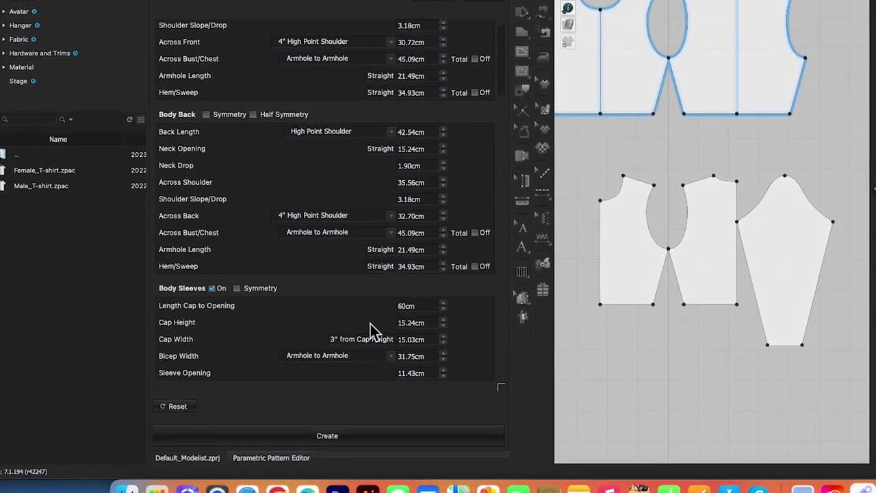
key(Tab)
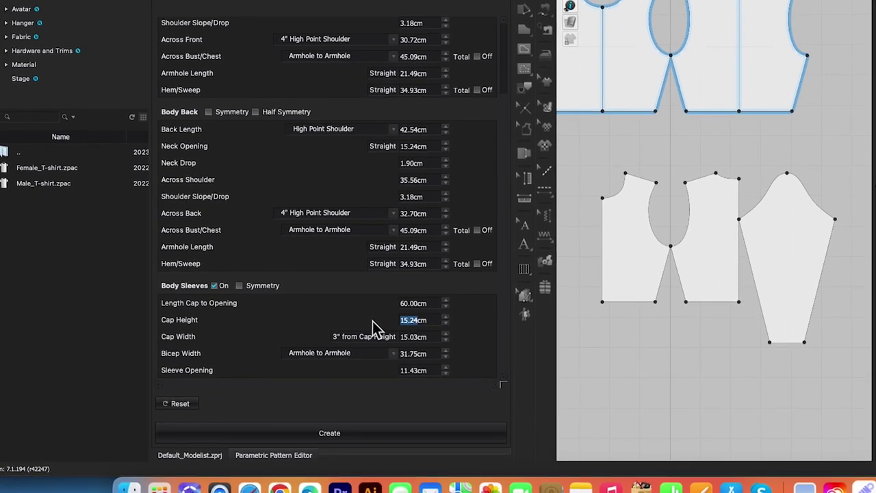
text(1)
text(5.7)
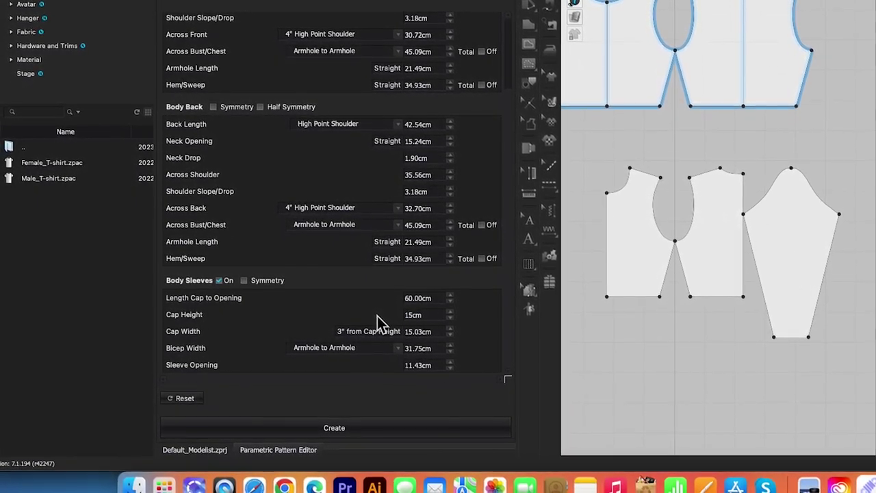
key(Tab)
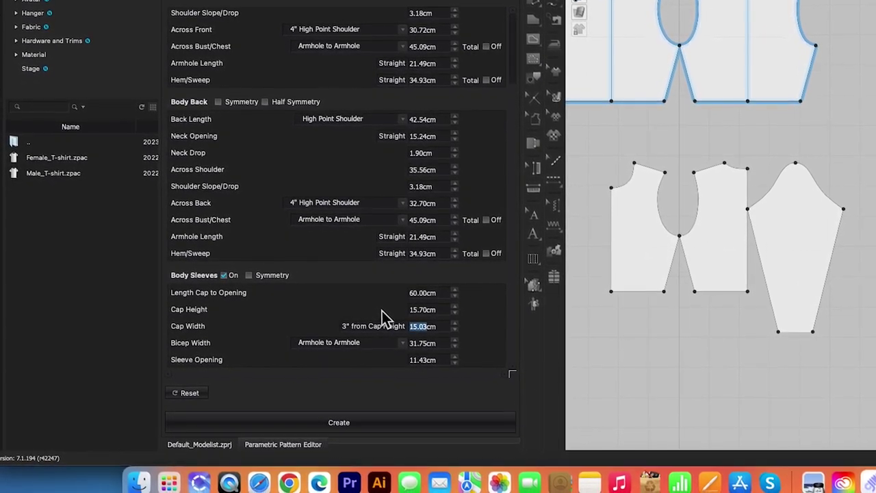
Set the sleeve's cap width to 18 cm, bicep width to 36 cm and sleeve opening to 24 cm.
text(18)
key(Tab)
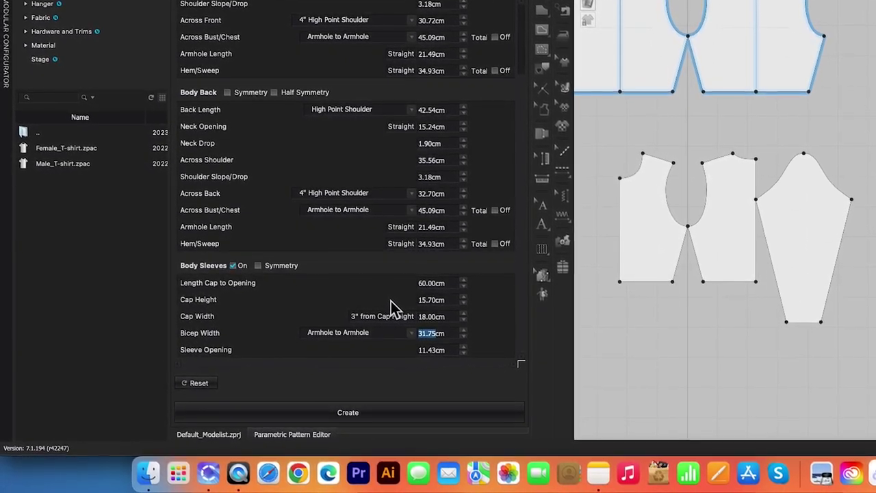
text(36)
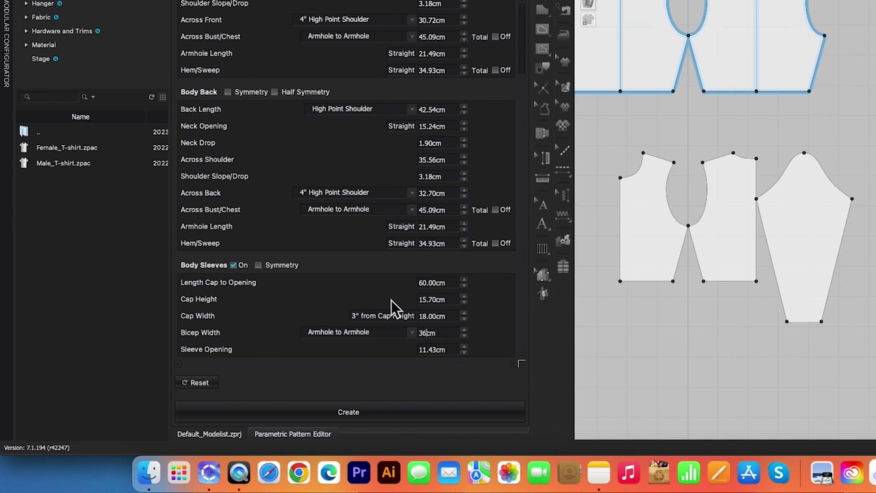
key(Tab)
text(24)
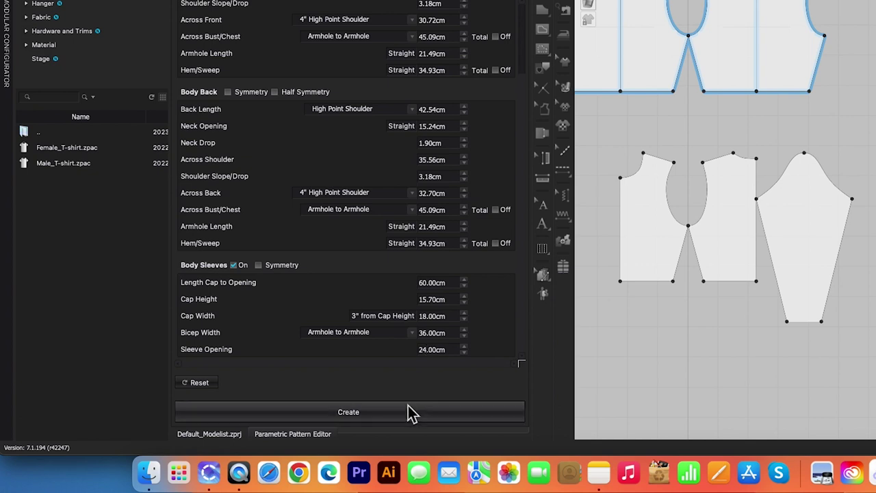
Create the bodice and sleeve patterns from these measurements and place them below the previous sleeved set.
click(348, 413)
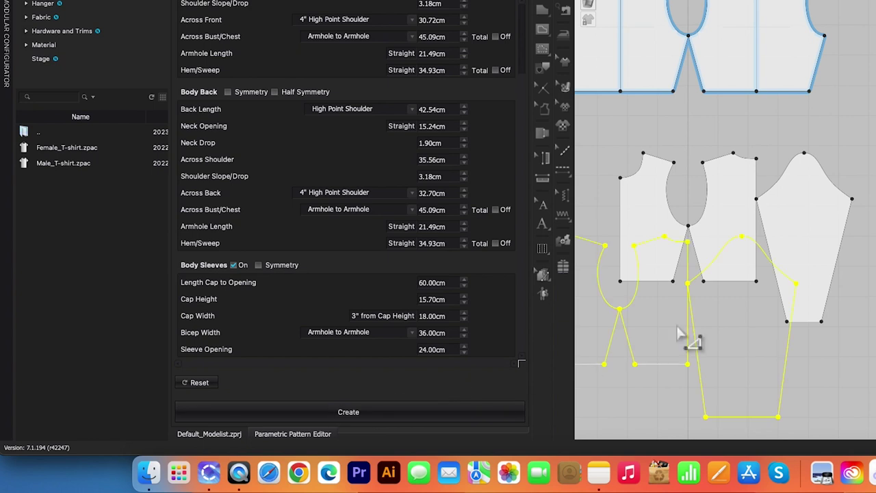
scroll(787, 295, down, 2)
scroll(756, 316, down, 1)
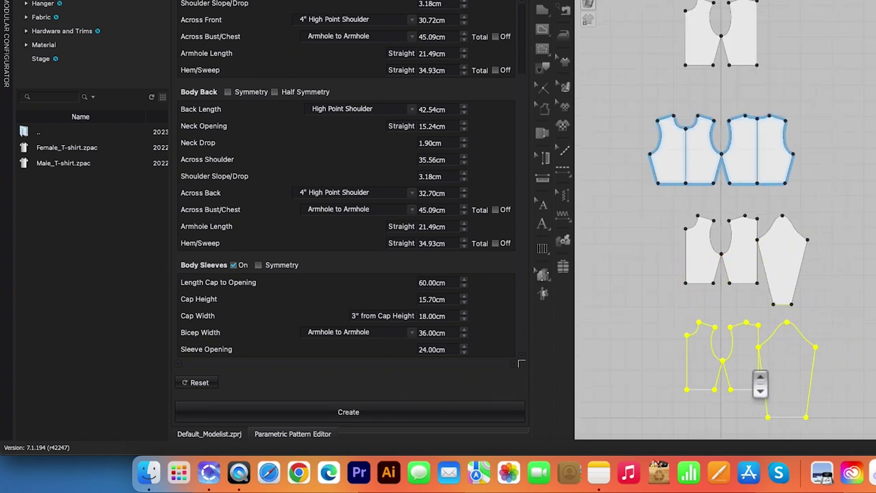
click(761, 381)
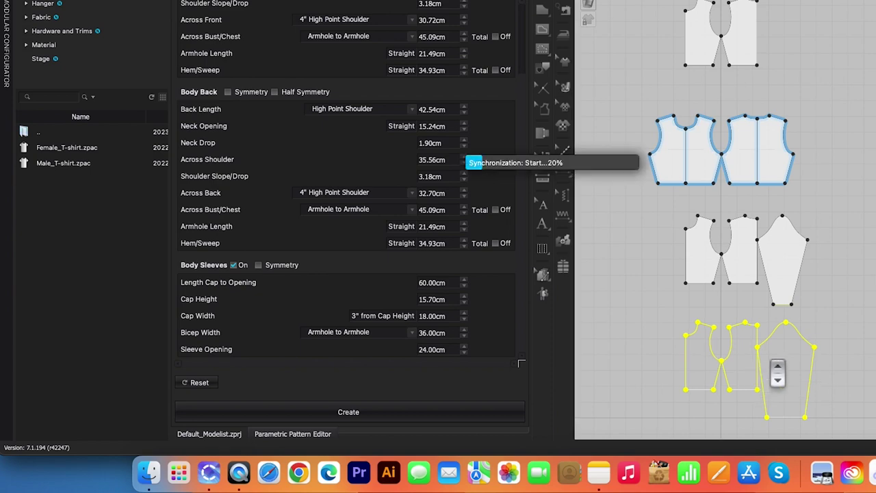
Check the combined line length of the new front and back armholes, followed by the new sleeve cap's line length.
scroll(820, 370, up, 3)
middle_drag(831, 382, 793, 233)
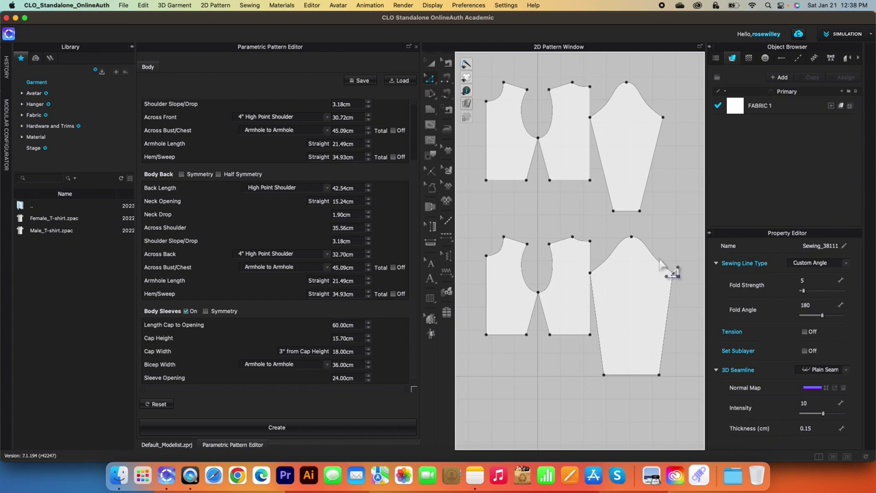
click(530, 291)
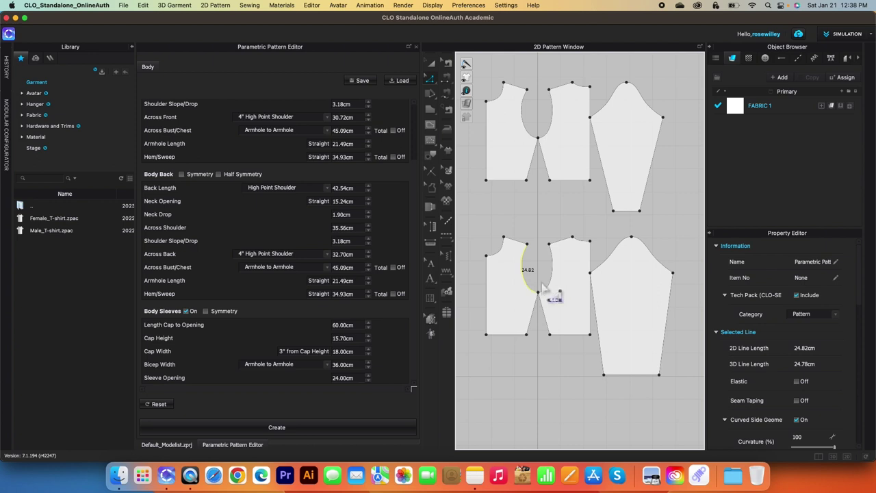
shift+click(547, 282)
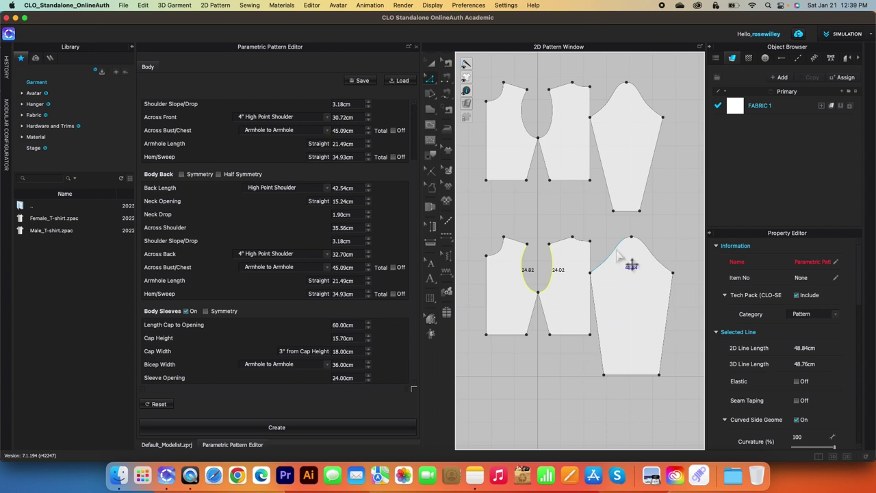
click(617, 253)
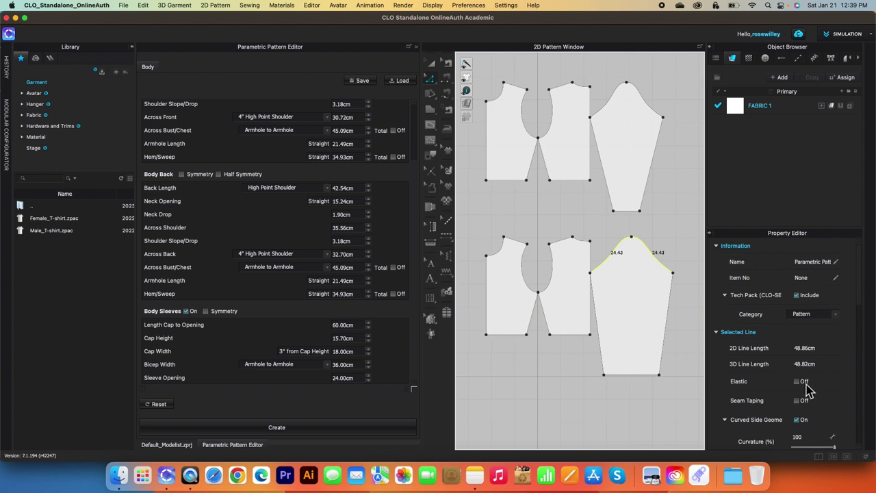
Close the Parametric Pattern Editor and review all four pattern sets in the 3D window.
scroll(569, 380, down, 2)
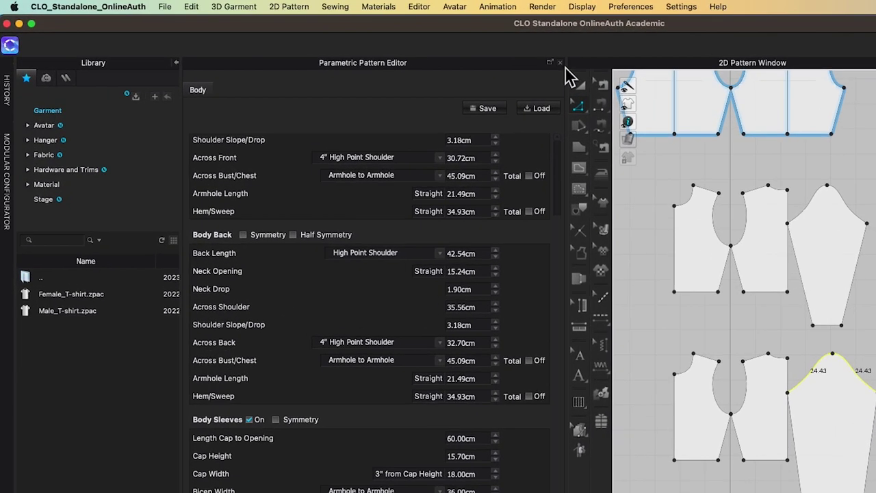
click(560, 63)
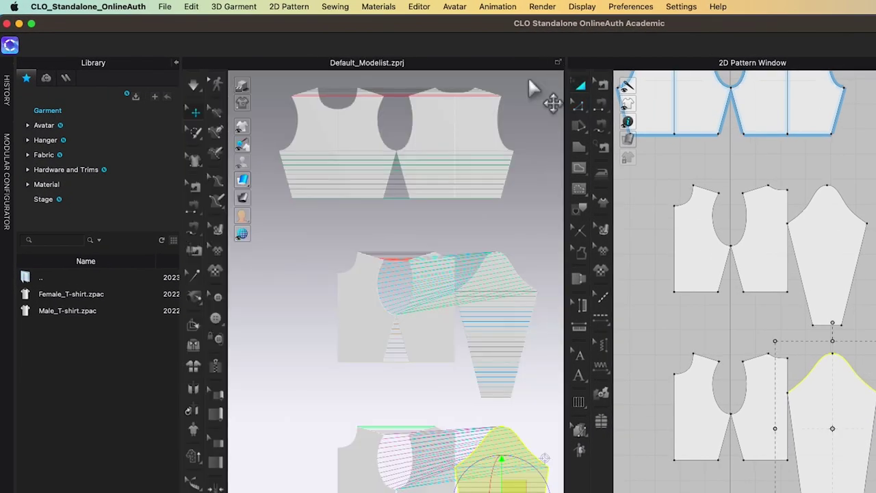
scroll(412, 340, down, 5)
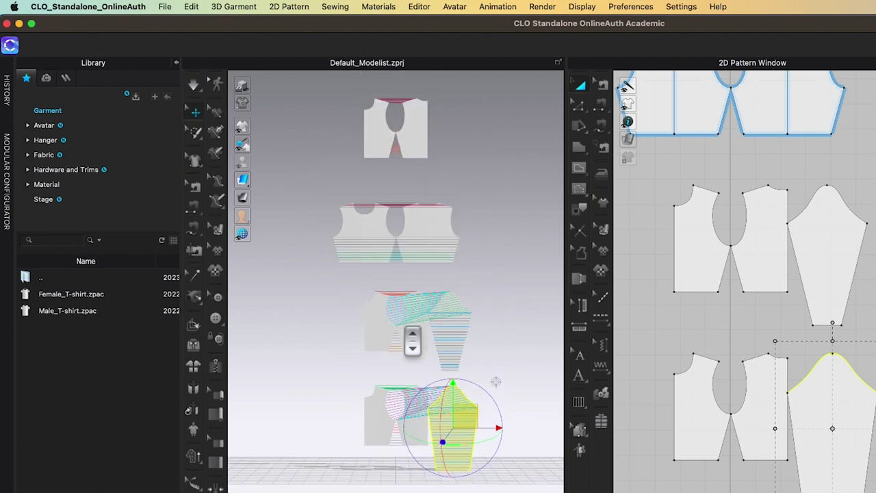
scroll(413, 341, down, 4)
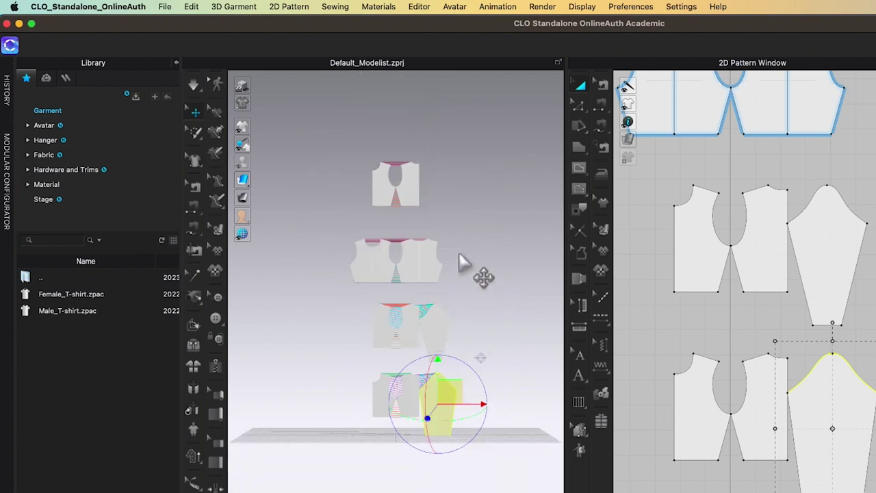
middle_drag(460, 260, 464, 283)
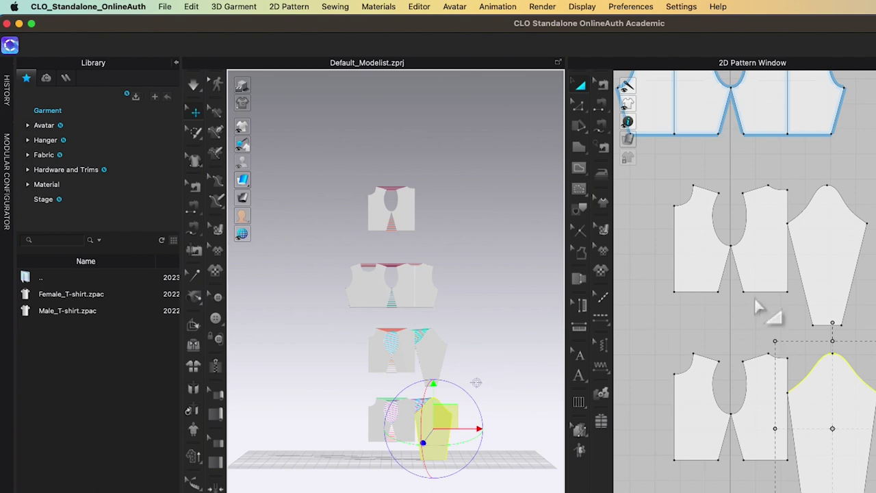
scroll(739, 304, down, 3)
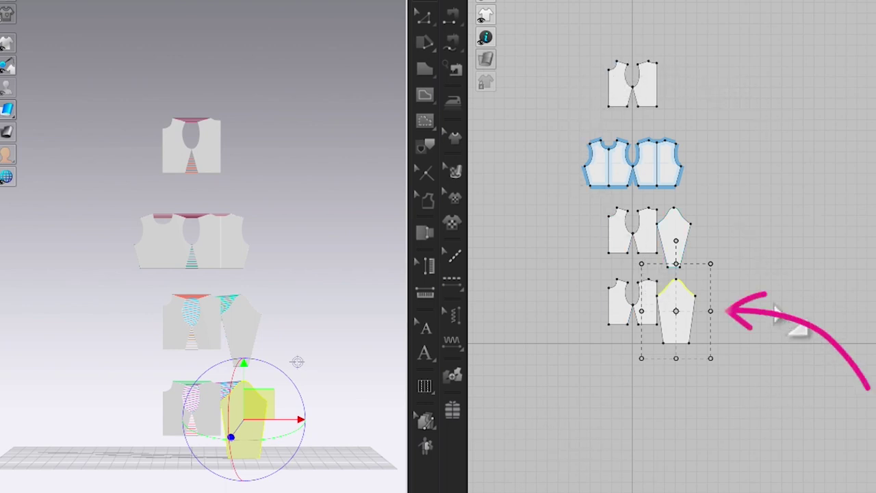
Delete the three upper pattern sets, keeping only the lowest bodice set with the customized sleeve.
key(z)
scroll(600, 329, up, 3)
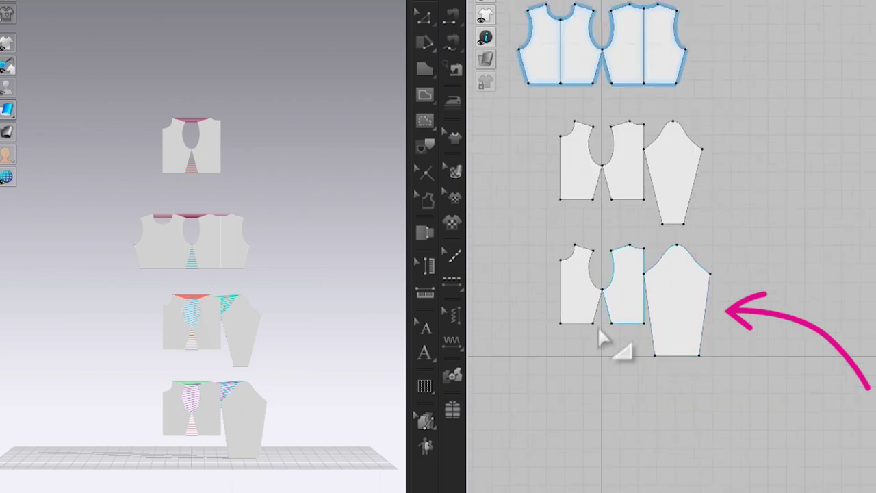
scroll(773, 307, down, 4)
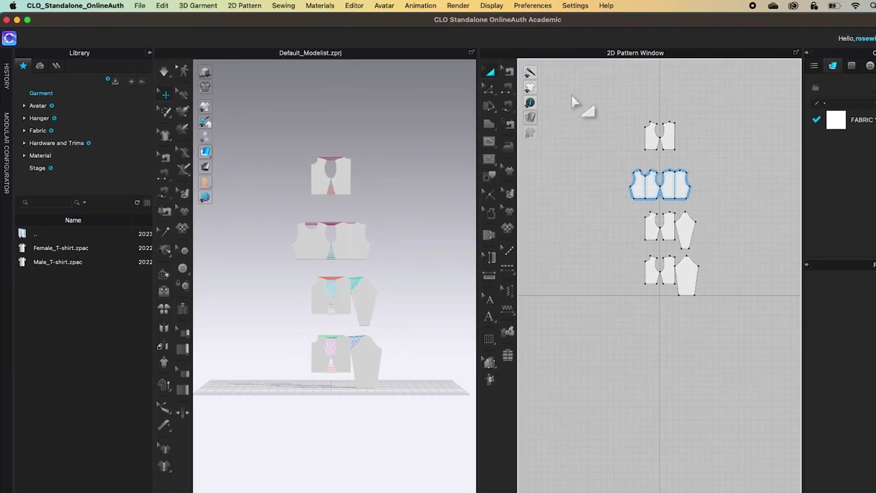
drag(571, 91, 733, 261)
drag(643, 226, 642, 225)
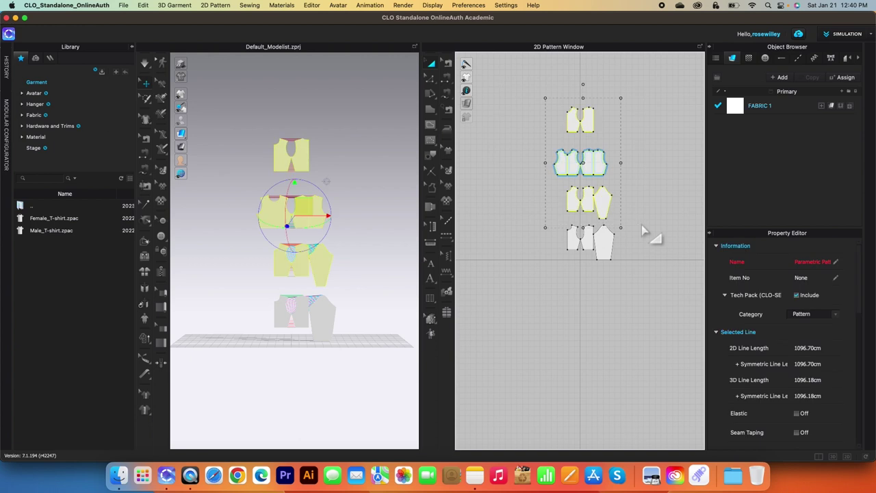
key(Delete)
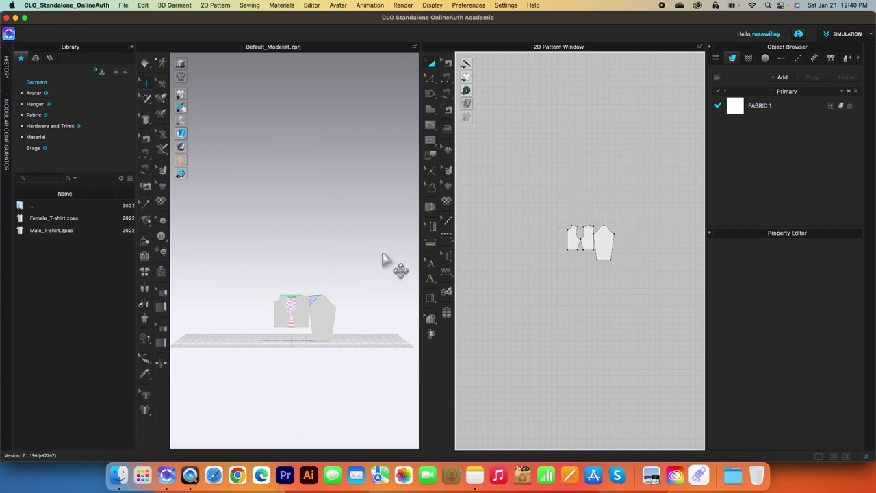
Load the FV2_Camila.avt avatar from the library's Female_V2 avatar folder.
scroll(584, 294, up, 5)
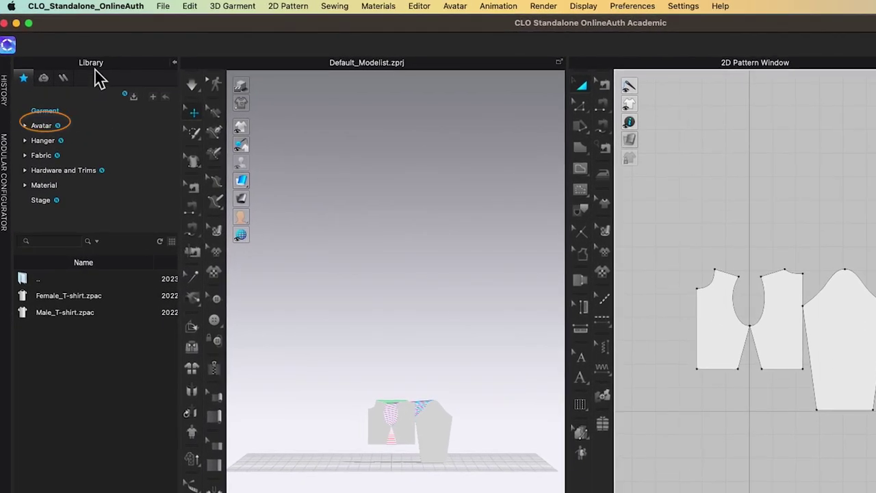
click(44, 128)
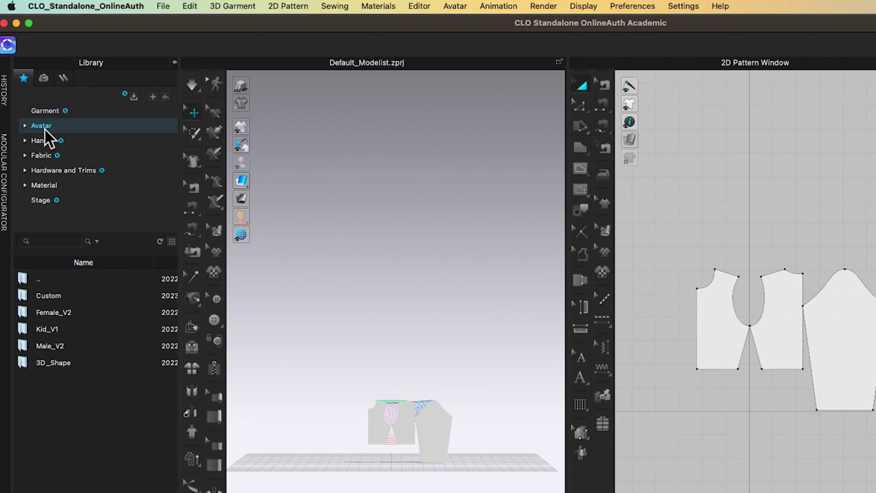
double_click(69, 316)
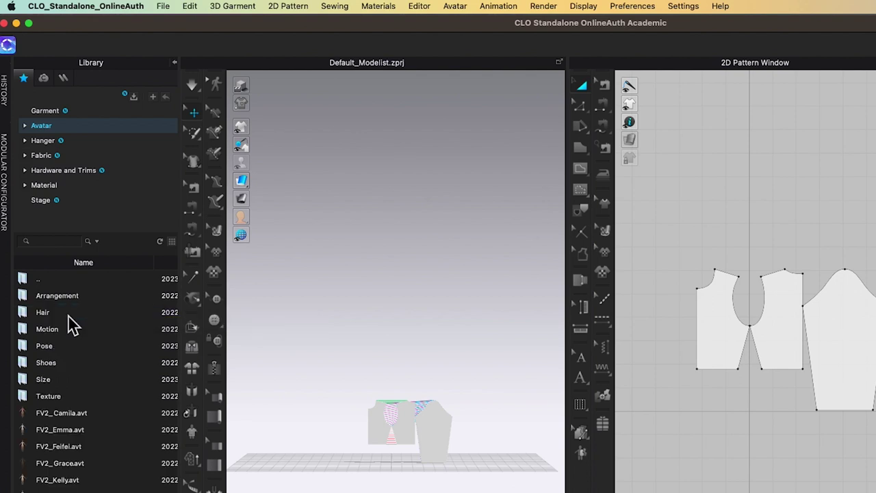
mouse_move(68, 419)
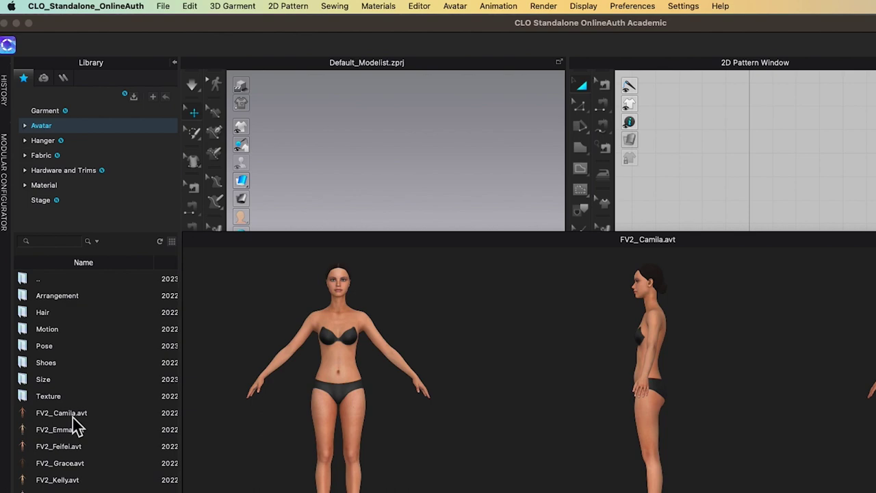
double_click(68, 415)
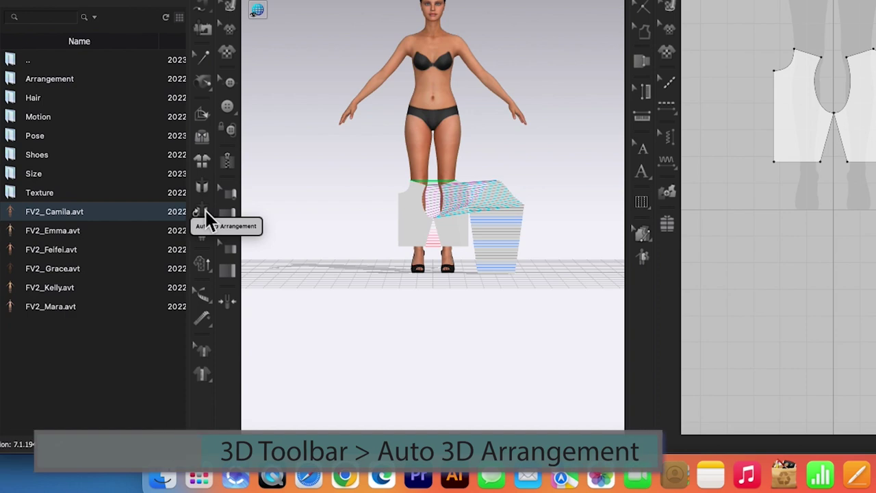
Arrange the bodice and sleeve patterns around the avatar with Auto 3D Arrangement, accept the result and inspect it from all sides.
click(211, 215)
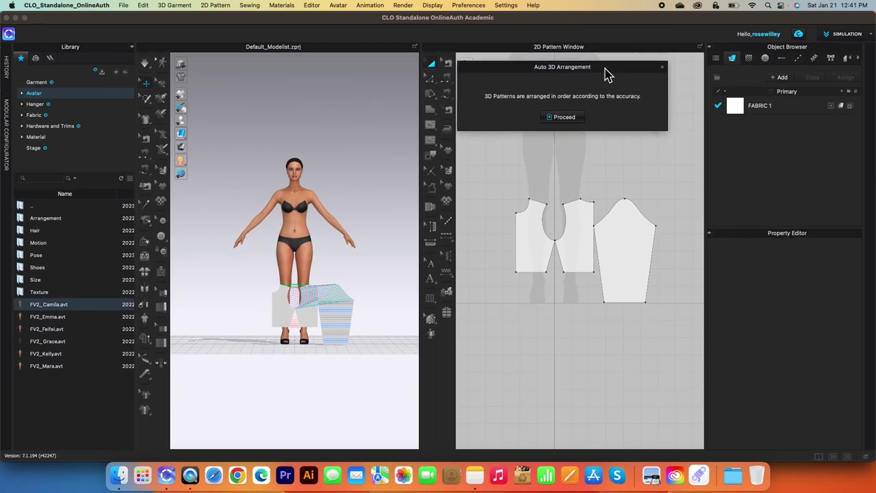
drag(605, 74, 616, 97)
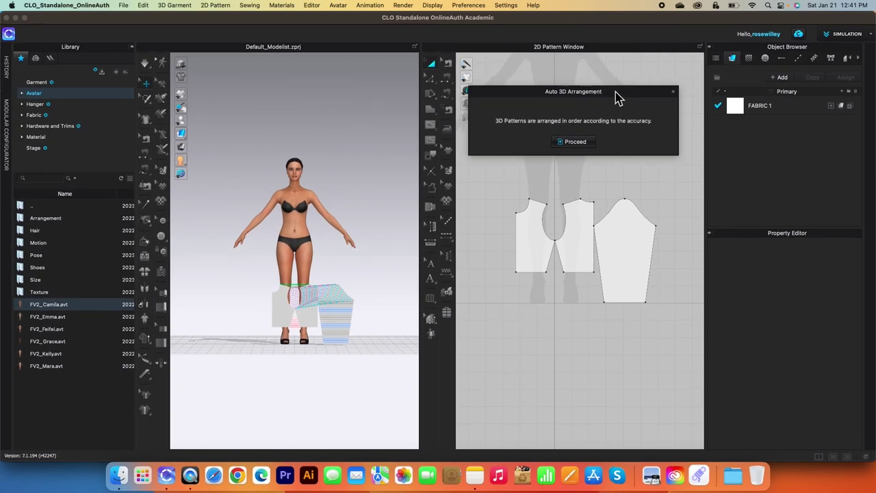
click(575, 142)
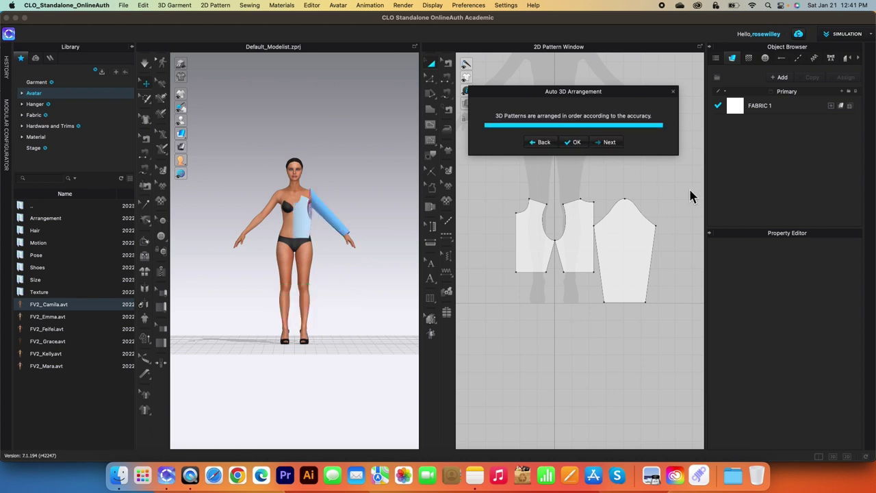
click(576, 143)
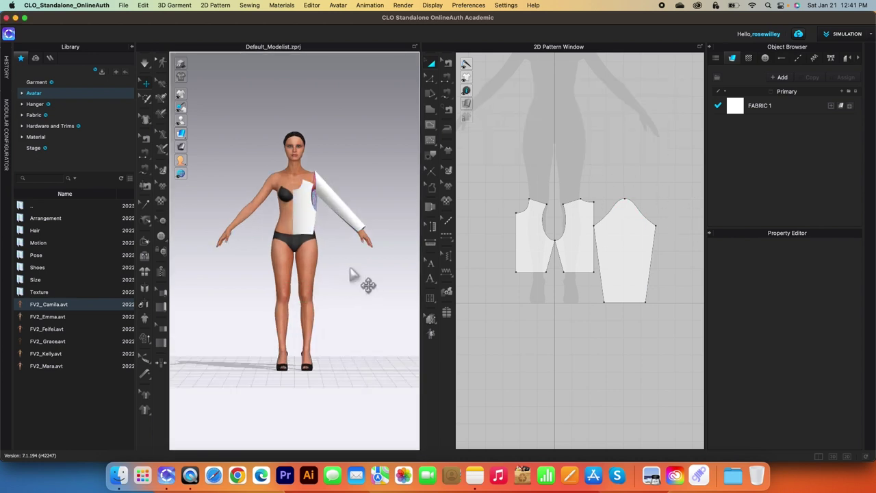
right_drag(372, 304, 272, 309)
right_drag(384, 303, 364, 294)
right_drag(219, 329, 370, 323)
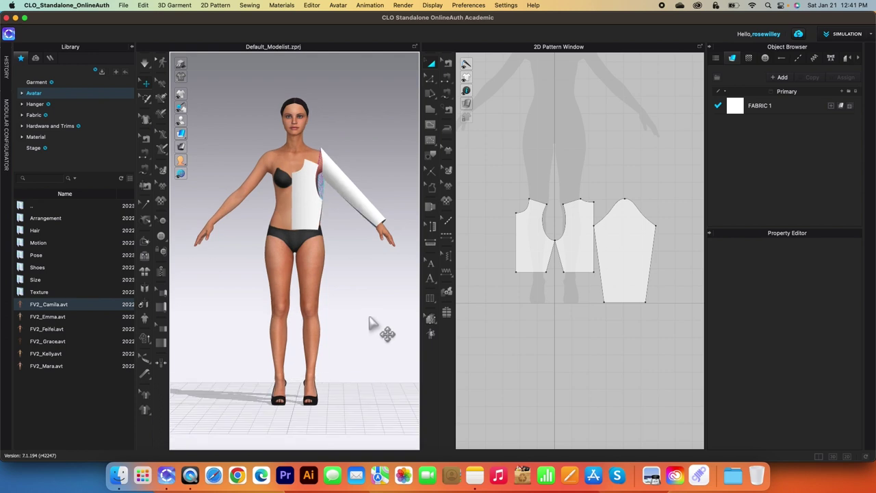
Clone the bodice and sleeve patterns as symmetric patterns with sewing, placing the mirrored copies beside the original front bodice.
click(313, 200)
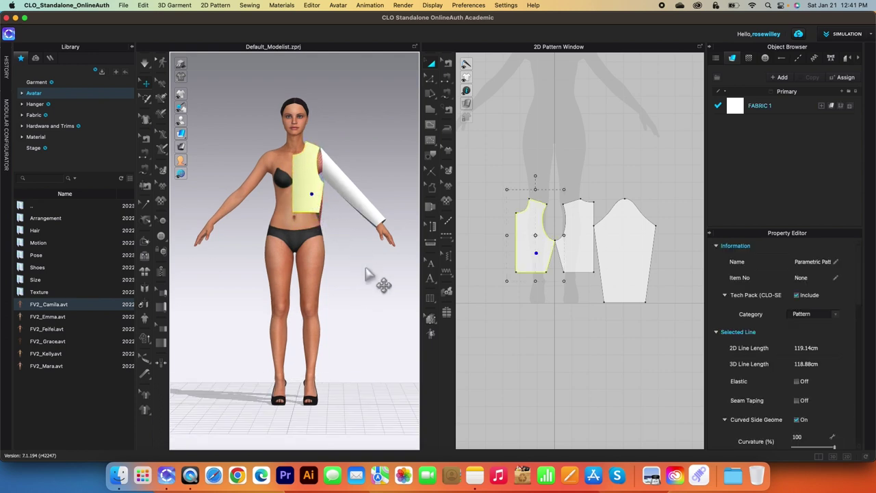
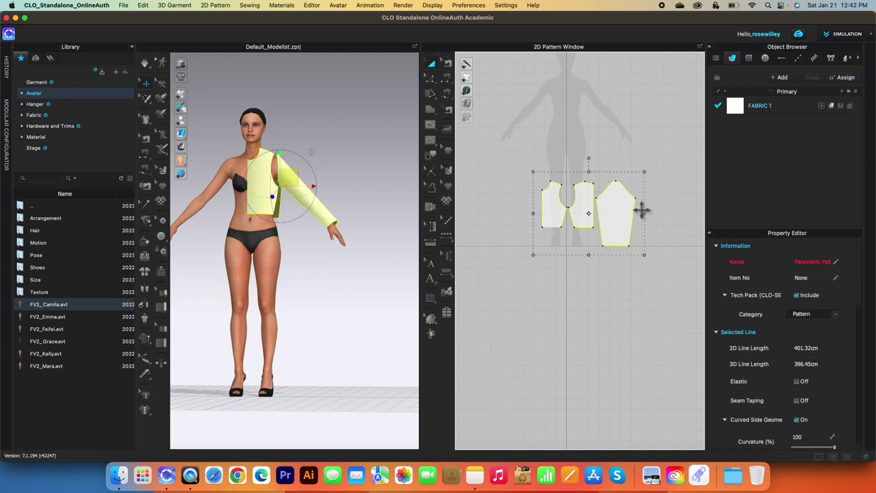
right_click(625, 207)
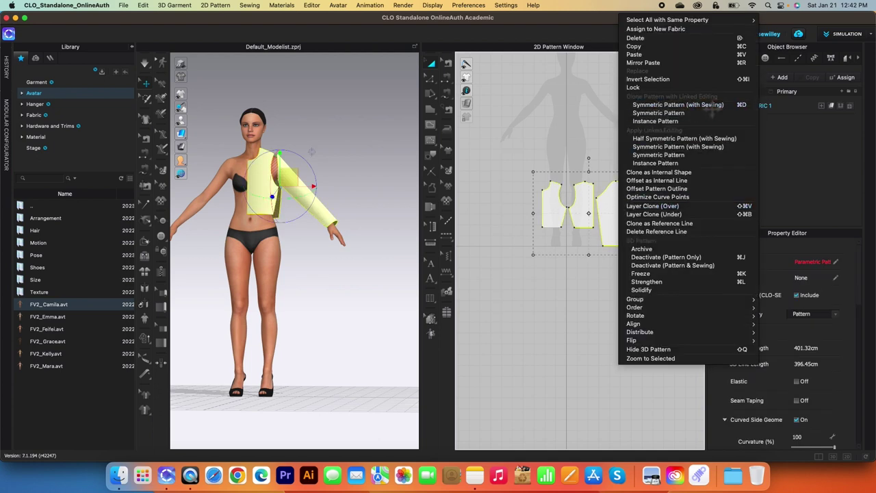
click(712, 109)
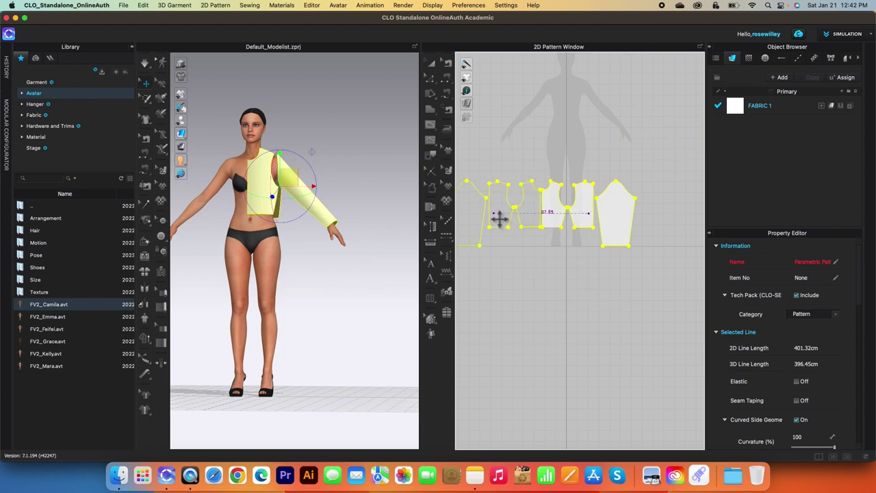
click(500, 219)
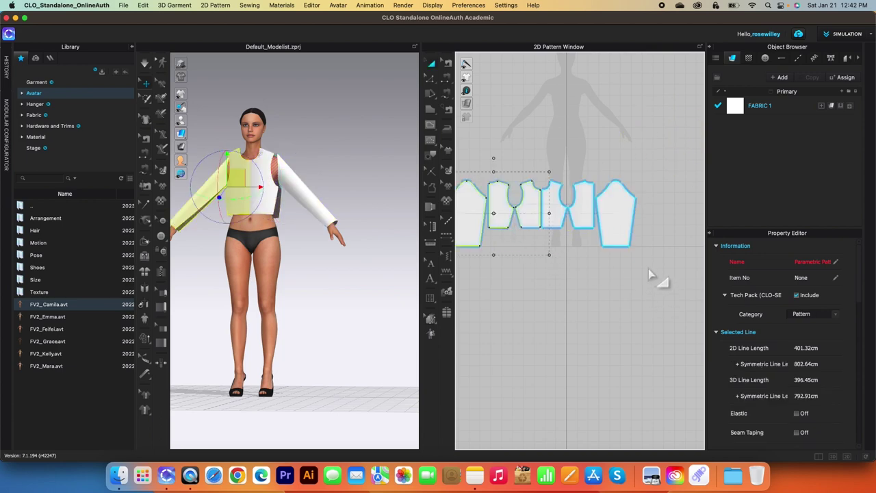
scroll(654, 281, down, 2)
click(579, 317)
scroll(579, 317, up, 4)
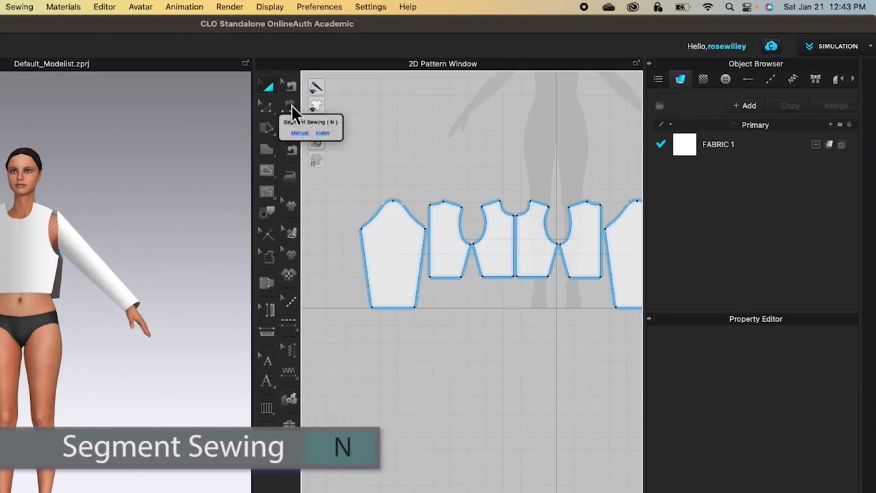
Sew the two center front edges together and the two center back edges together with Segment Sewing.
click(292, 106)
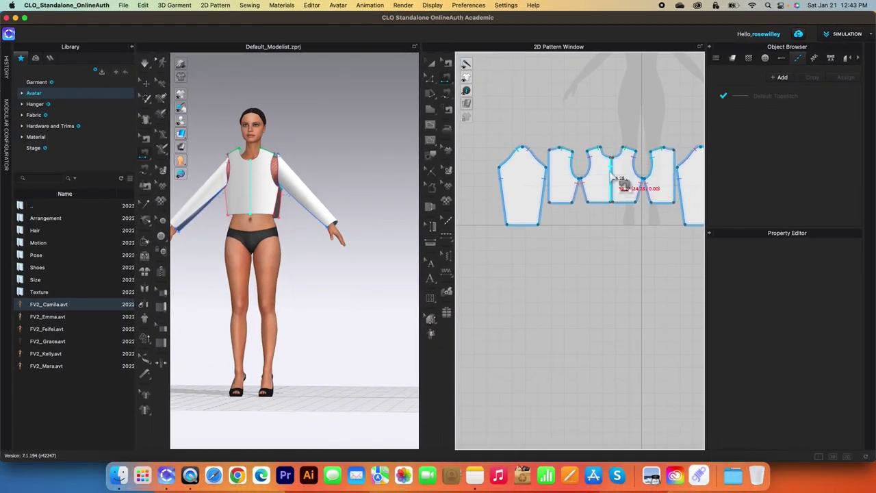
click(613, 176)
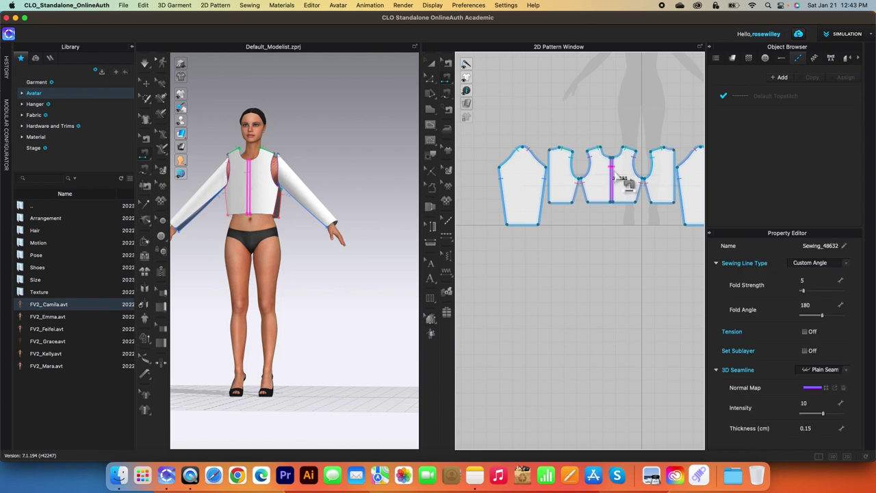
click(624, 182)
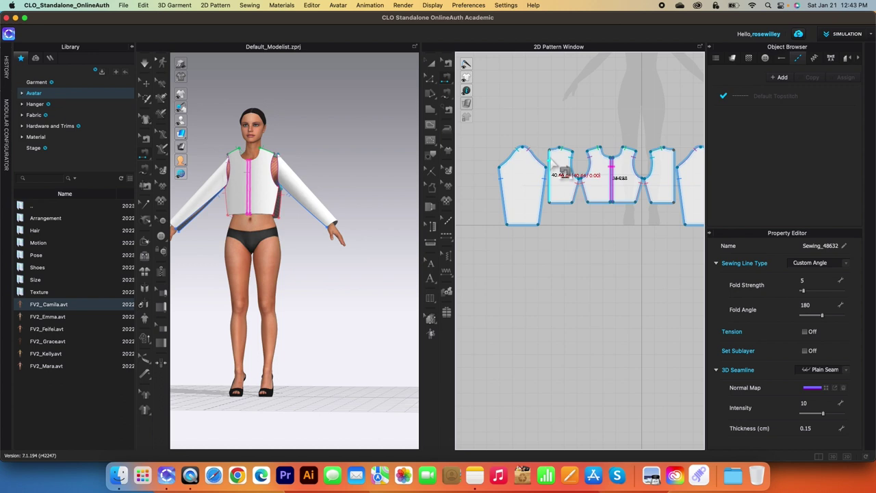
click(559, 172)
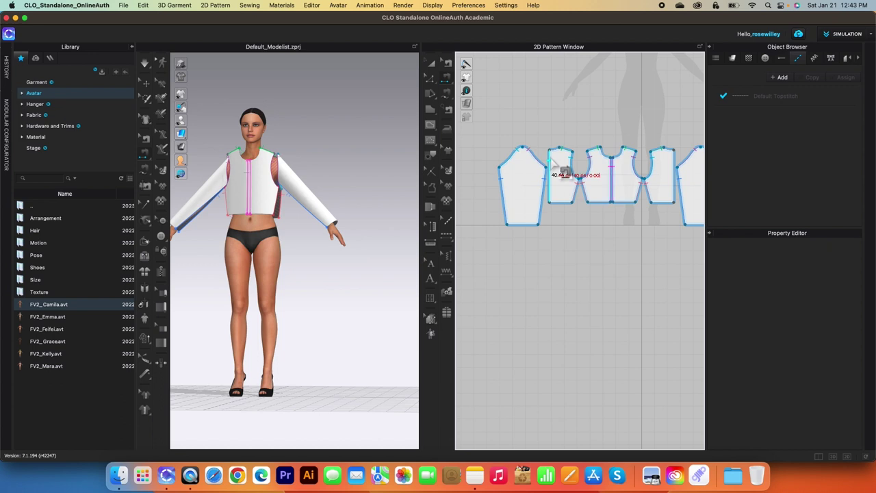
click(675, 179)
scroll(557, 245, down, 3)
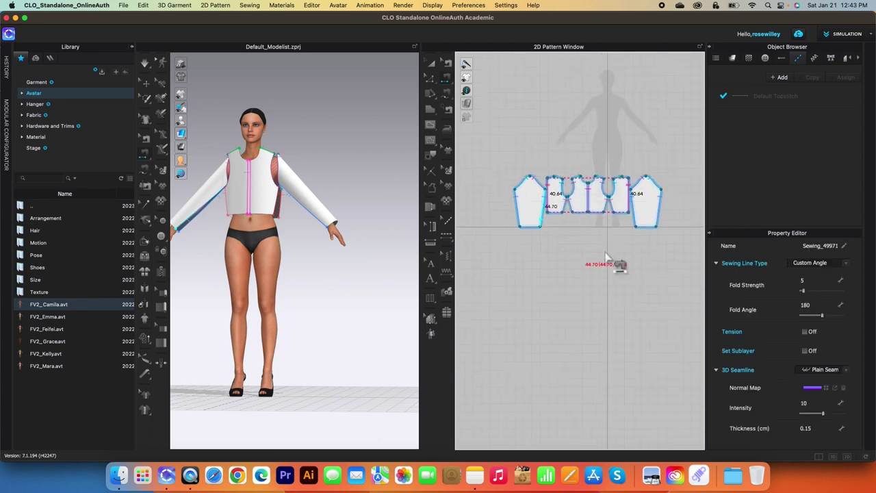
middle_drag(630, 291, 620, 273)
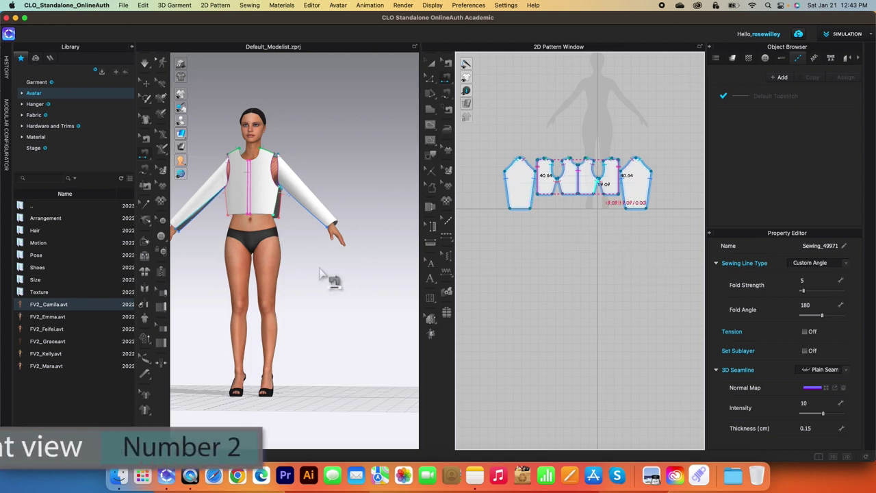
Simulate the sewn bodice and sleeves until they drape on the avatar, and stop the simulation.
key(2)
scroll(377, 233, up, 2)
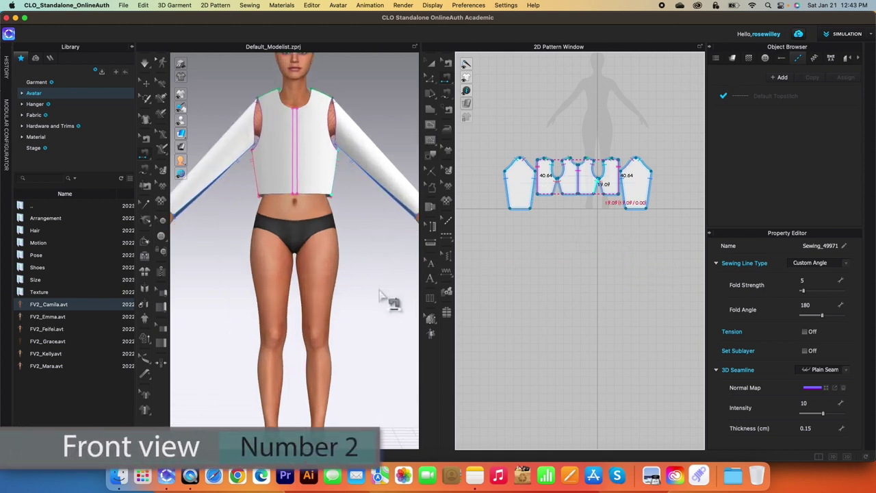
key(8)
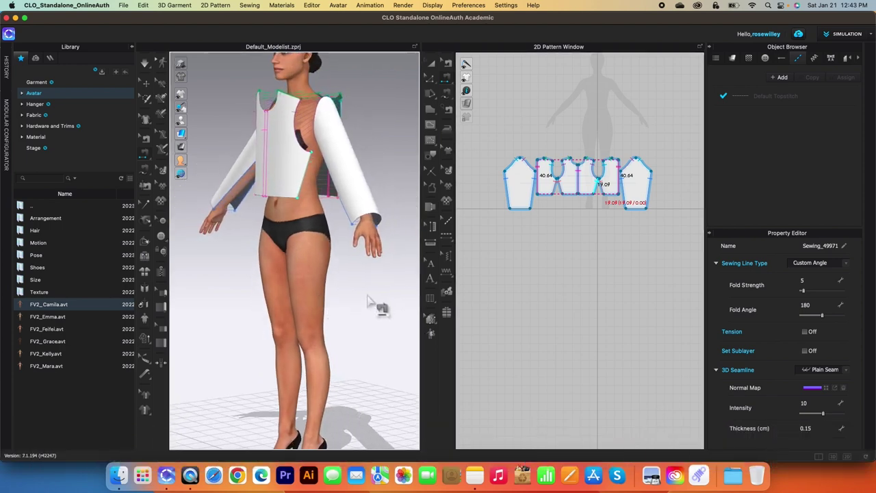
key(4)
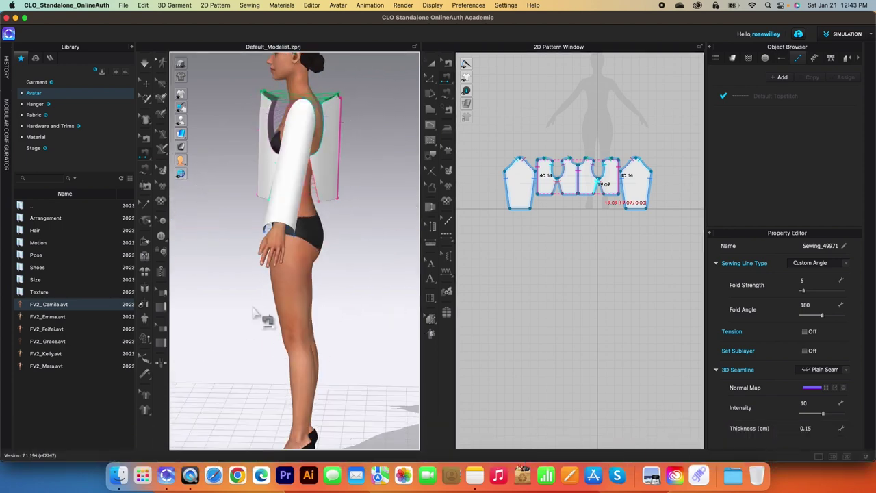
key(2)
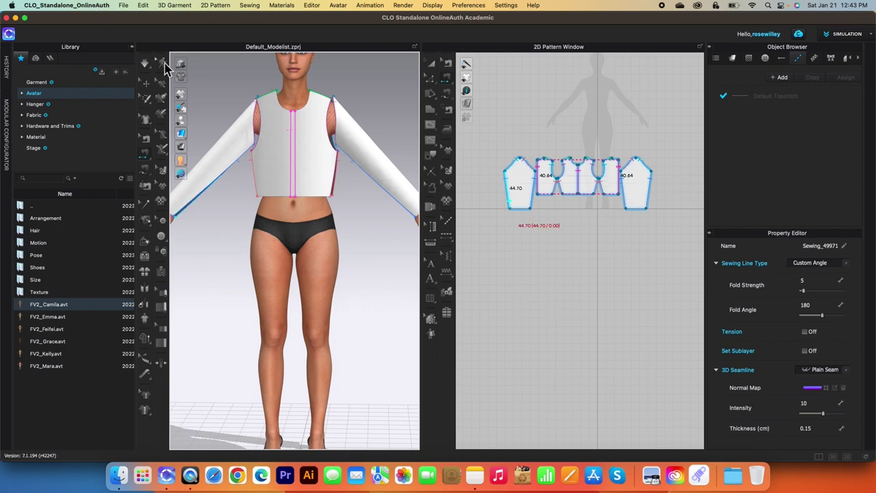
click(145, 64)
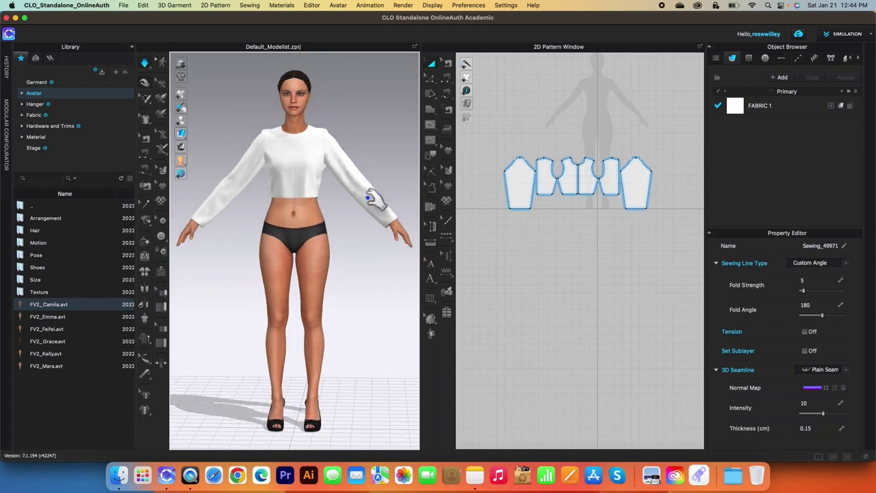
click(146, 64)
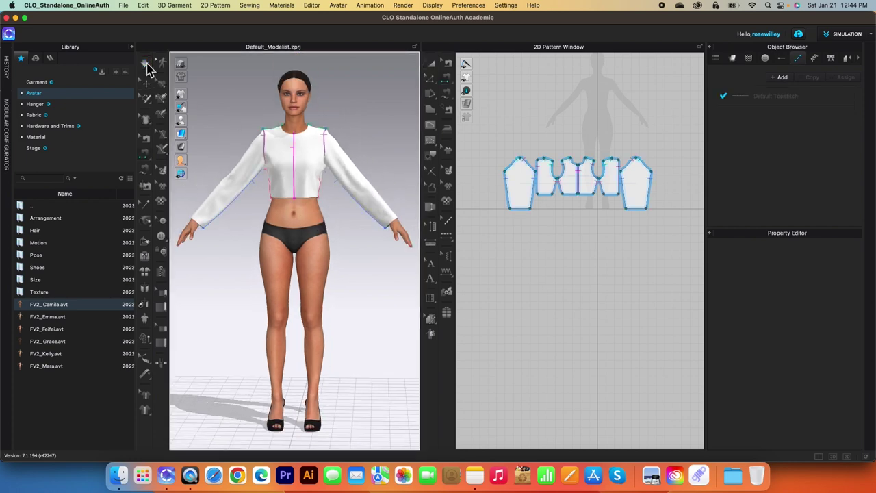
Apply Strengthen to all six bodice and sleeve patterns, simulate the garment again and inspect its fit from behind and in front.
drag(487, 139, 681, 229)
right_click(643, 194)
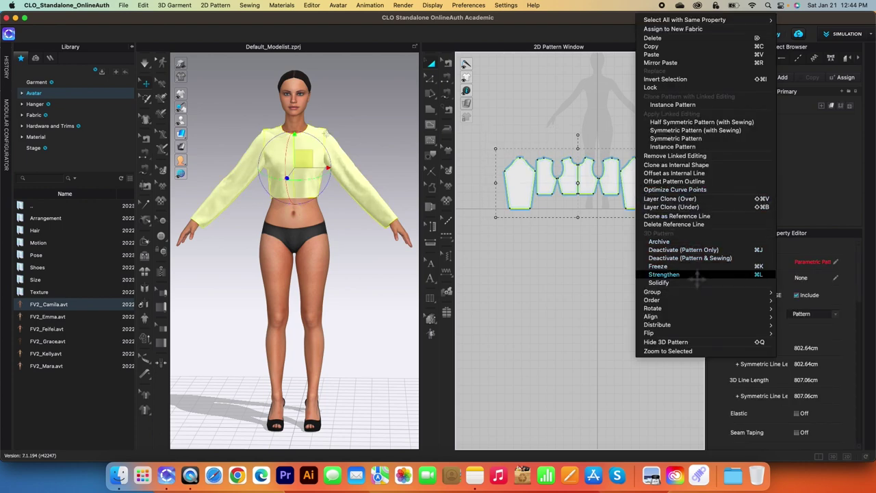
click(693, 274)
click(580, 287)
click(376, 289)
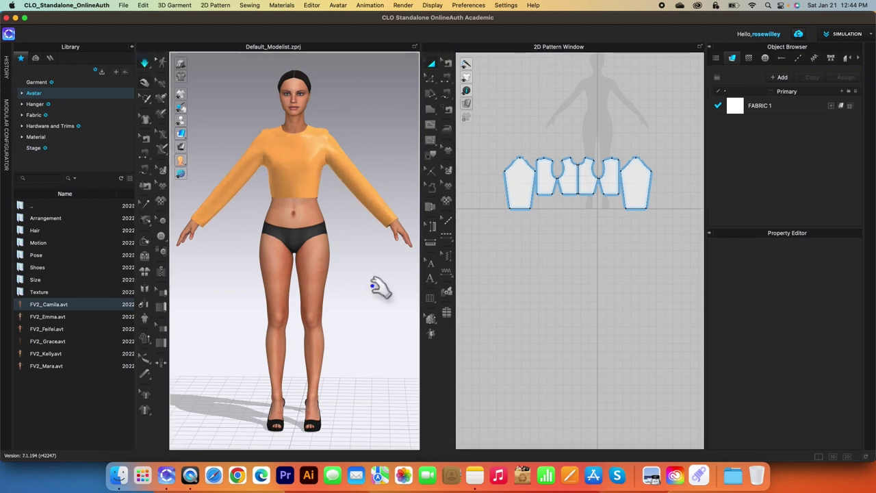
right_drag(382, 288, 350, 284)
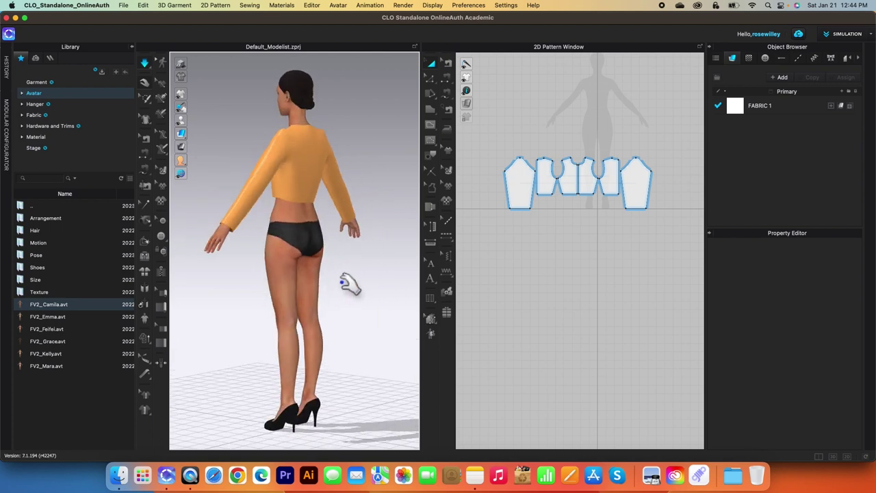
key(2)
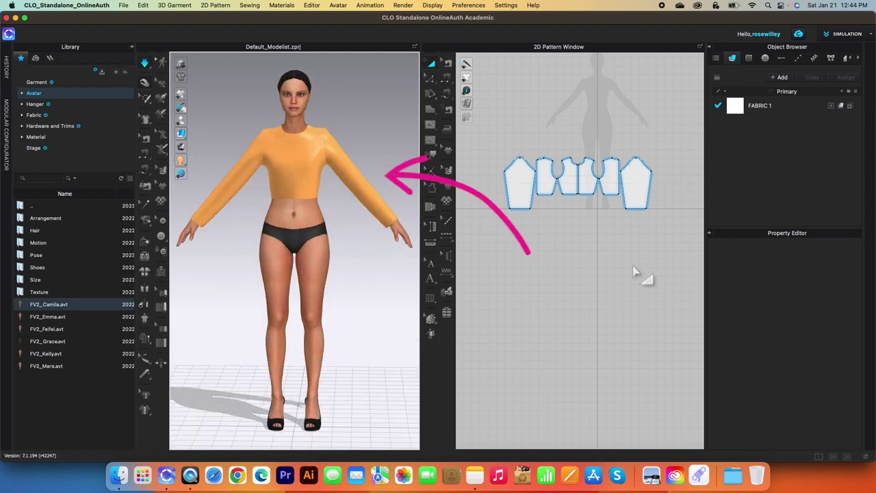